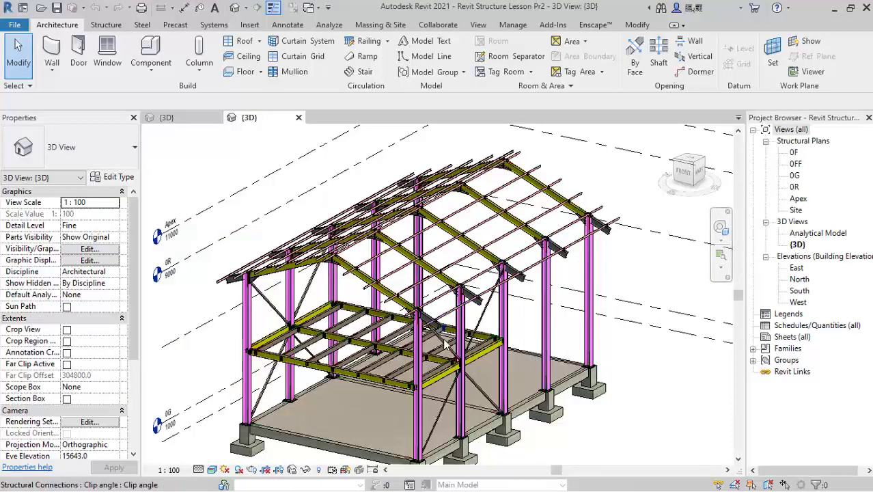
- Zoom in and out to inspect the current model
scroll(414, 306, "down", 2)
scroll(415, 306, "up", 2)
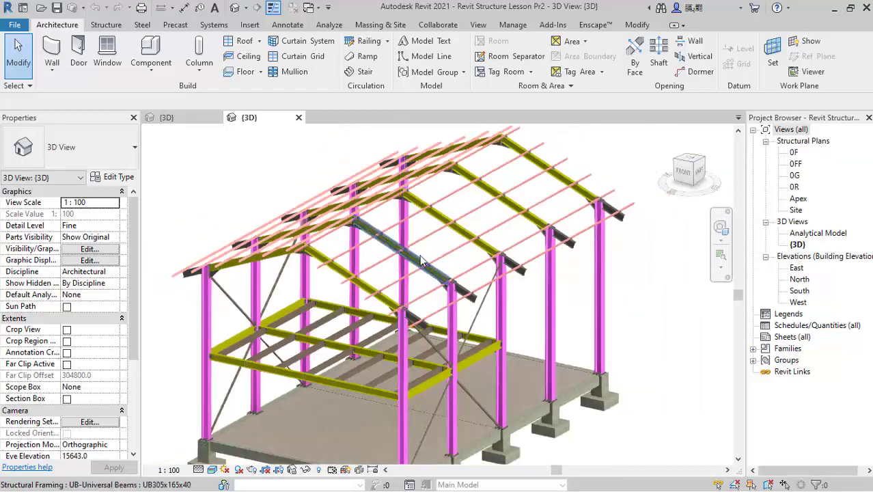
scroll(420, 292, "up", 1)
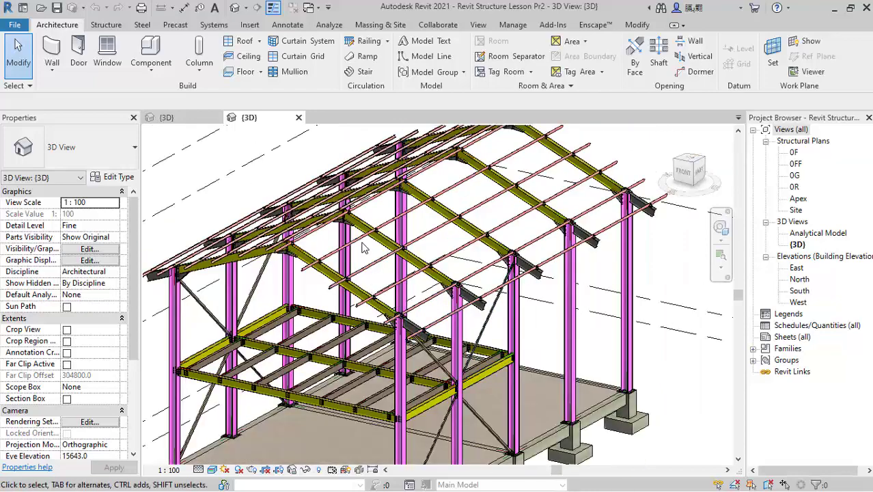
scroll(375, 241, "up", 2)
scroll(374, 247, "up", 2)
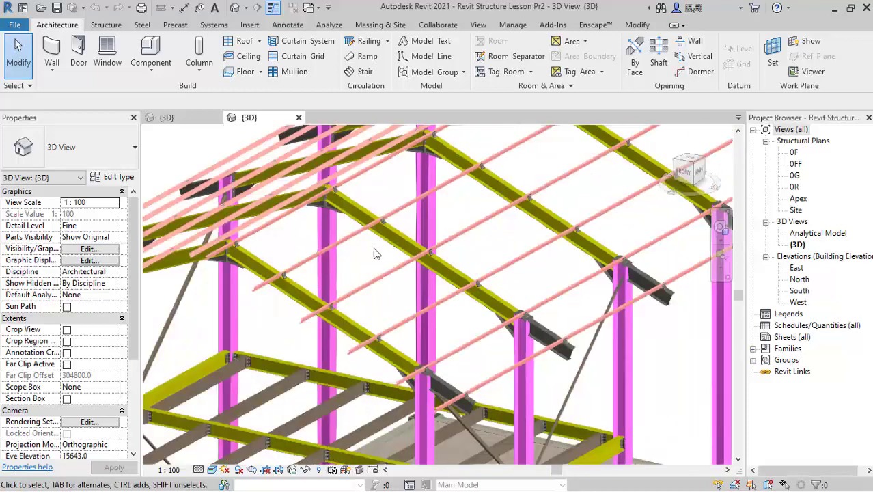
scroll(292, 280, "up", 3)
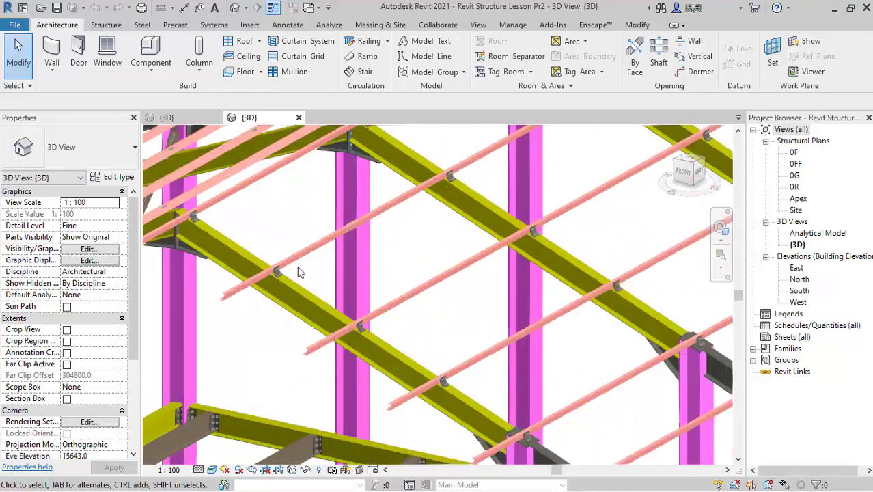
scroll(277, 275, "up", 4)
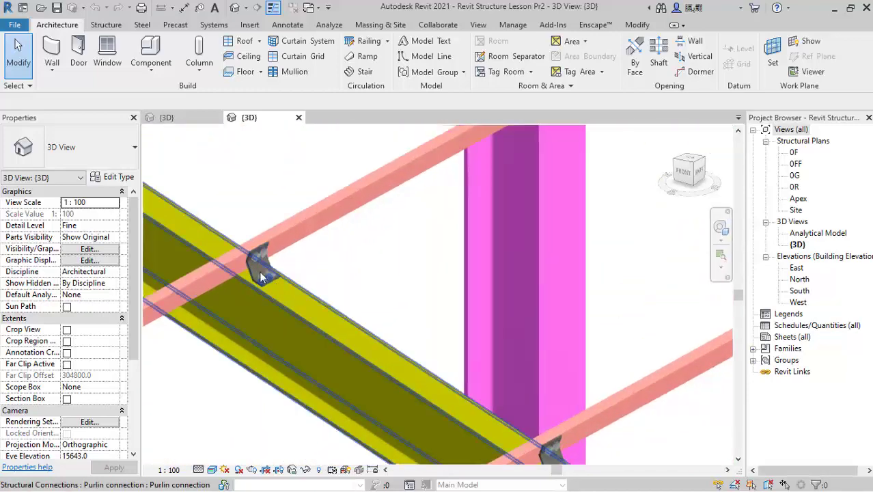
scroll(256, 285, "down", 2)
scroll(328, 199, "down", 4)
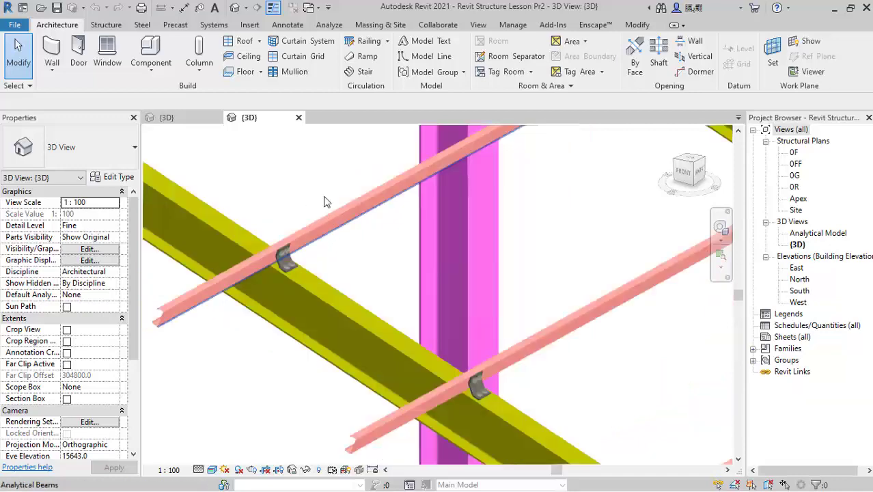
scroll(323, 200, "down", 3)
scroll(351, 225, "down", 2)
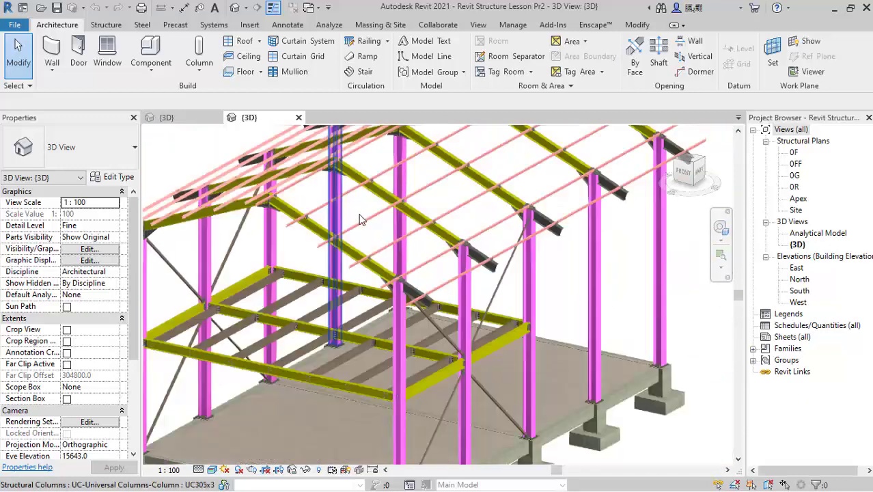
scroll(355, 219, "up", 2)
scroll(354, 221, "down", 2)
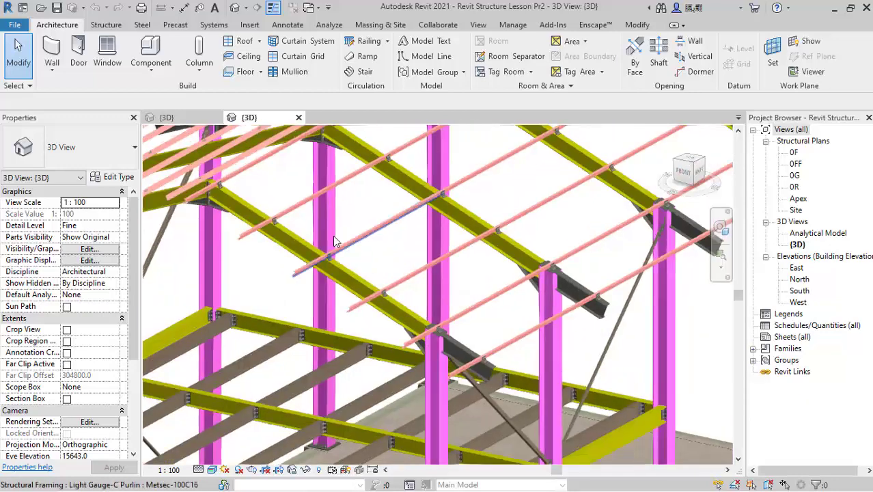
scroll(364, 252, "up", 2)
scroll(363, 252, "down", 4)
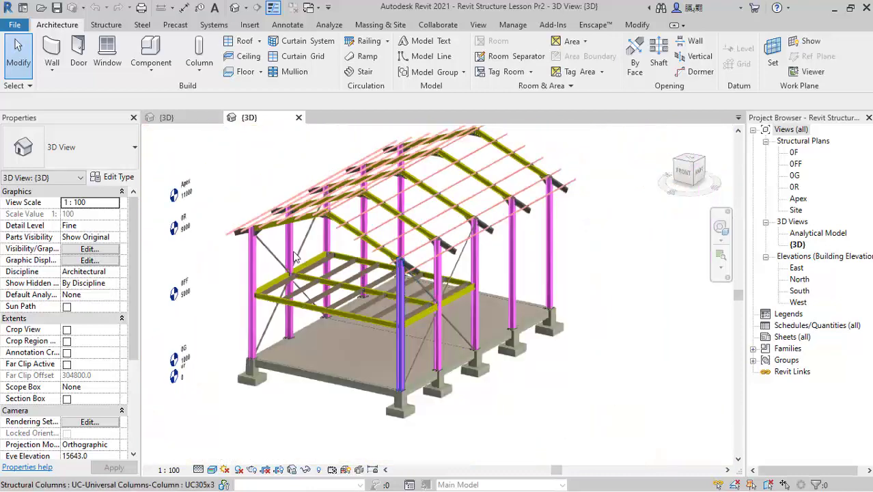
scroll(382, 287, "up", 3)
scroll(534, 330, "up", 1)
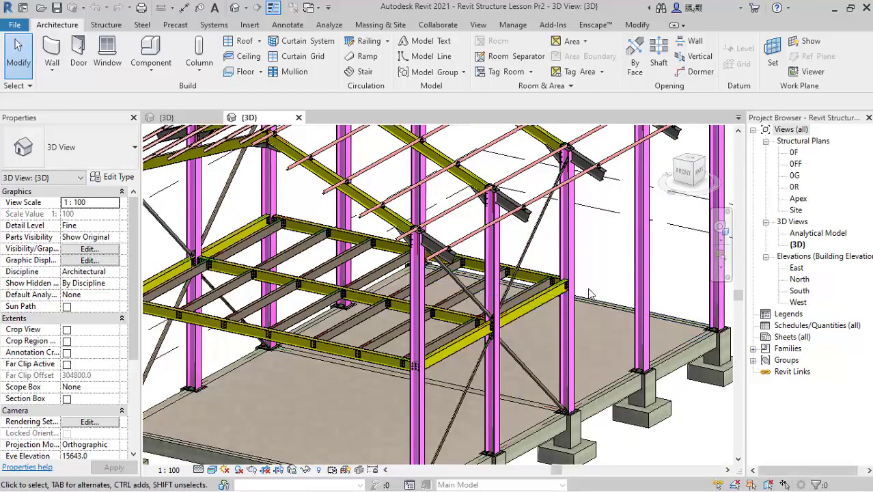
scroll(513, 335, "down", 2)
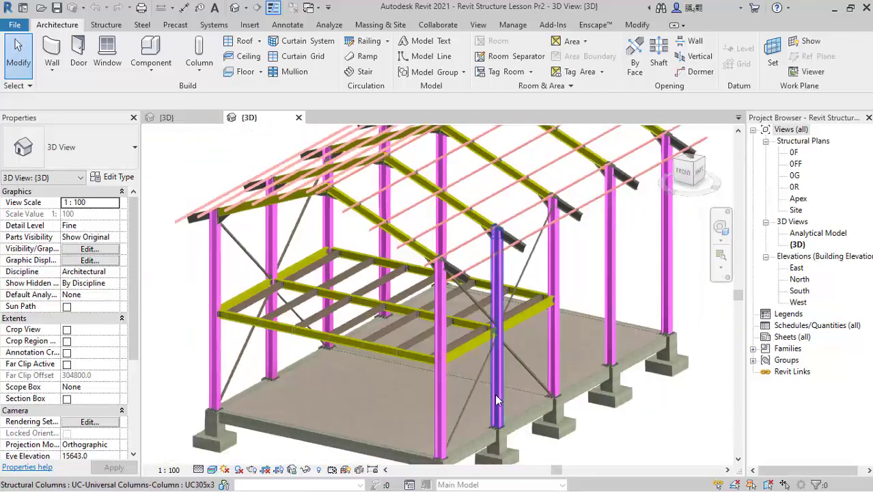
scroll(540, 207, "down", 2)
scroll(507, 218, "up", 5)
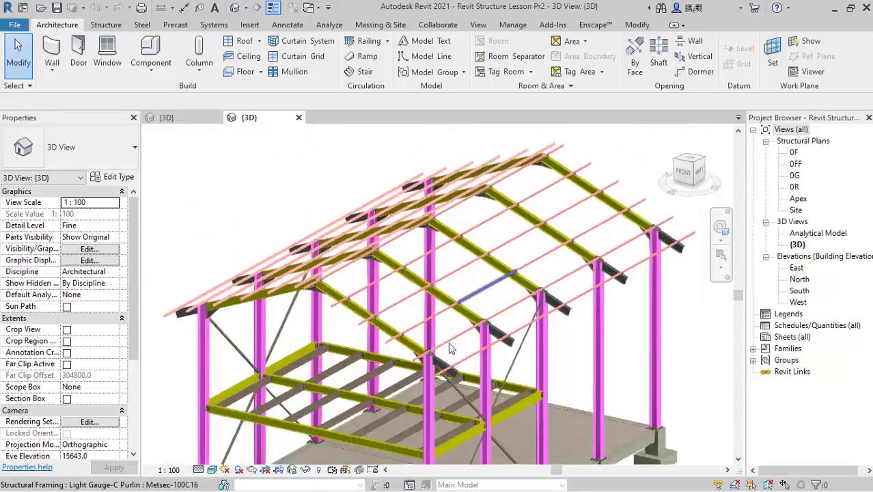
scroll(435, 287, "up", 4)
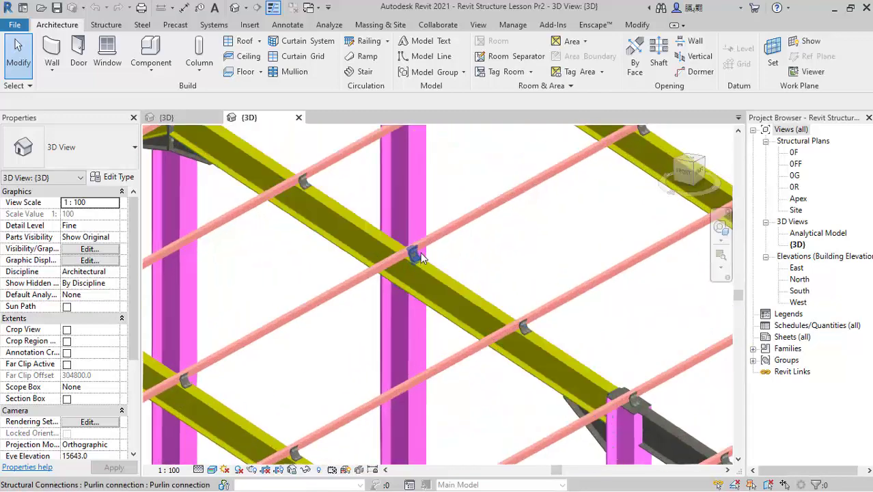
scroll(465, 253, "down", 5)
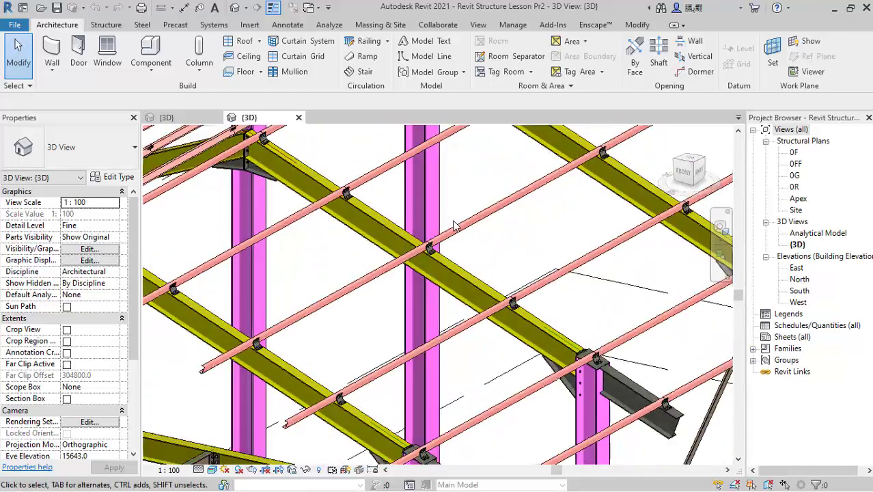
scroll(438, 220, "down", 6)
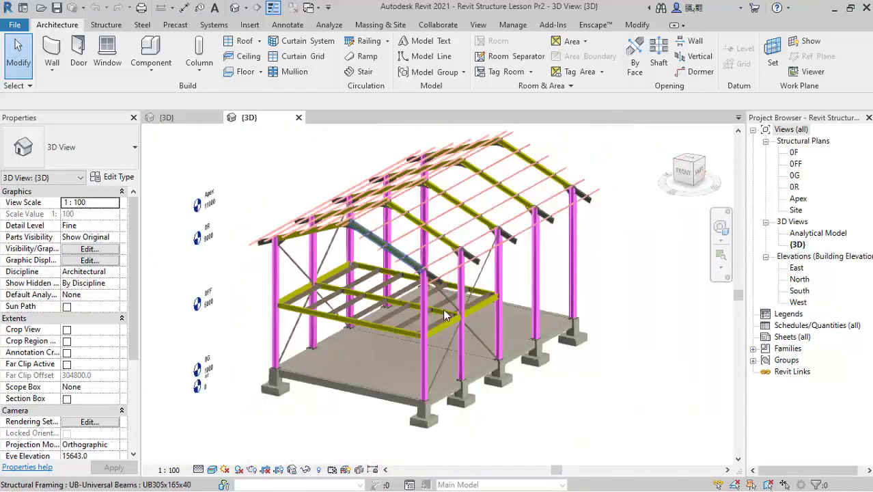
scroll(454, 316, "up", 5)
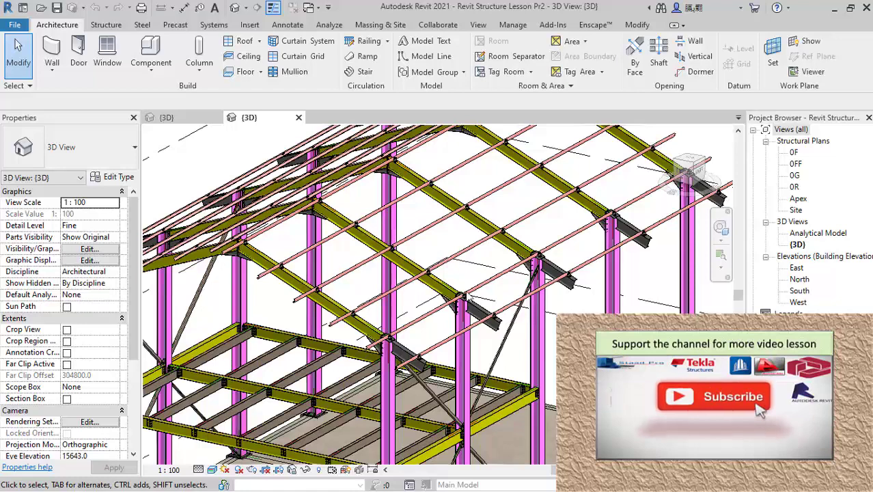
scroll(465, 295, "down", 4)
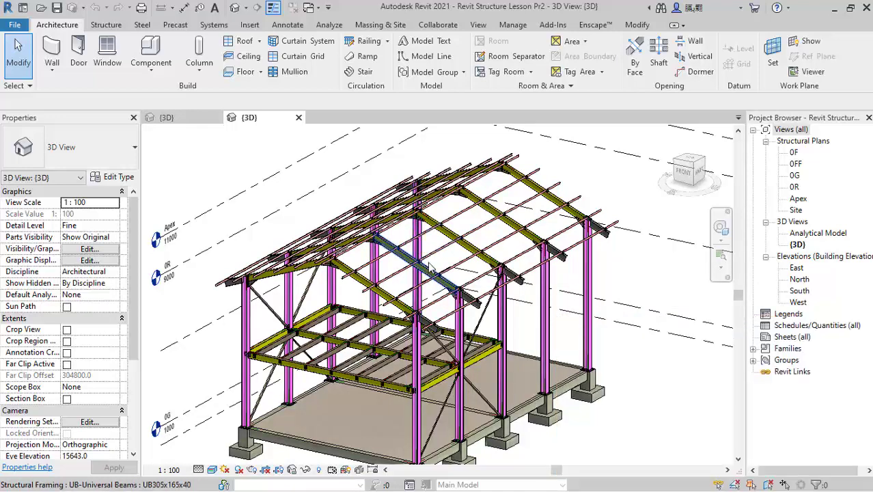
- Switch to the Lesson 2 project's 3D view and zoom around the frame
key("ctrl+Tab")
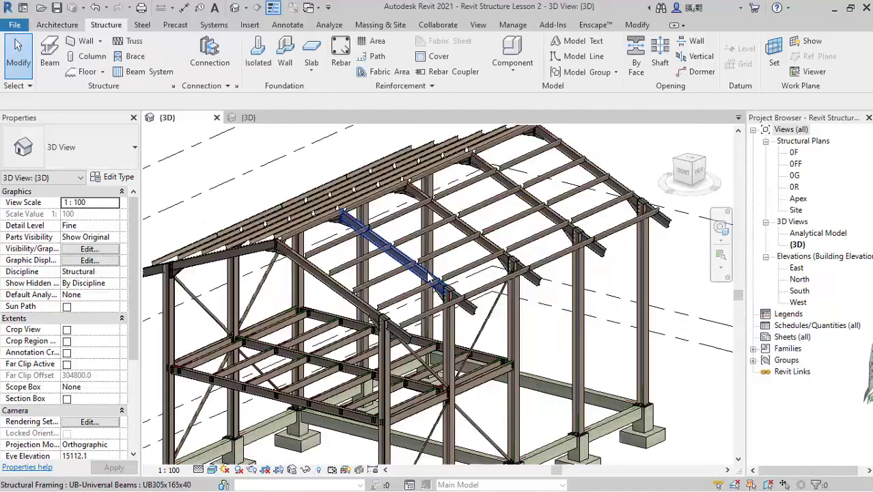
scroll(422, 265, "up", 2)
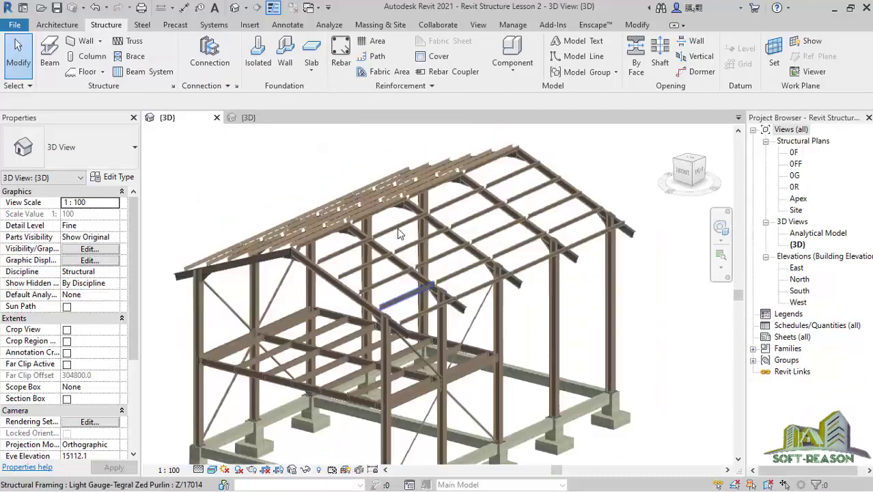
scroll(432, 299, "up", 4)
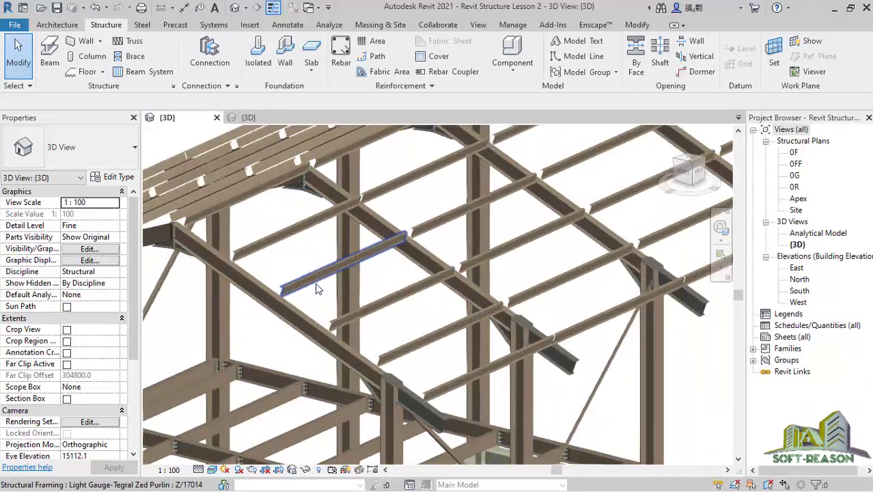
scroll(352, 216, "down", 3)
scroll(295, 246, "up", 3)
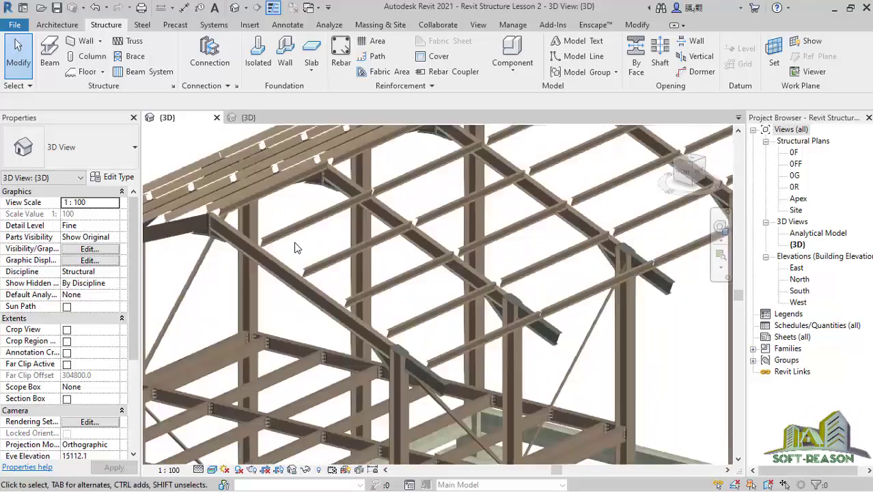
scroll(277, 241, "down", 3)
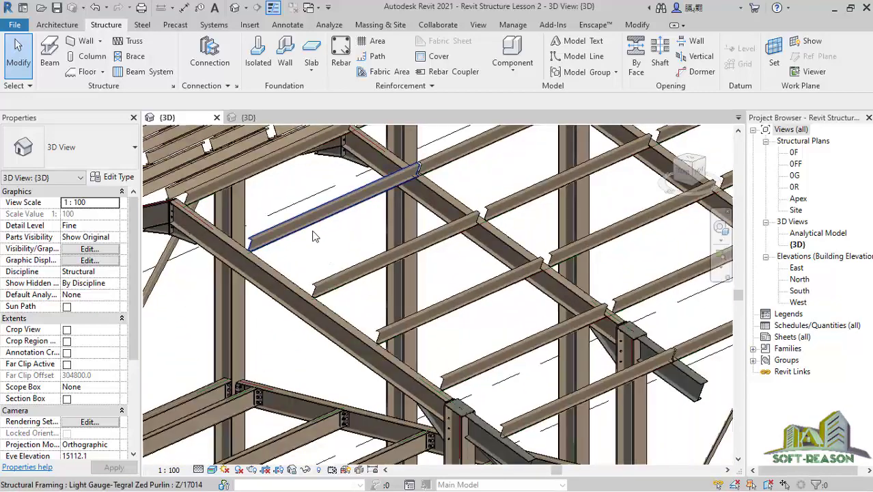
scroll(383, 280, "up", 2)
scroll(383, 280, "down", 3)
scroll(378, 238, "up", 2)
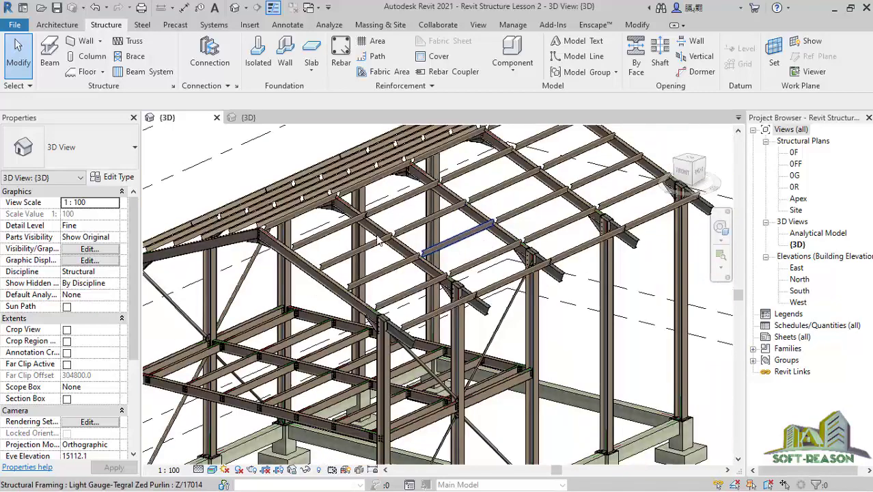
scroll(329, 261, "up", 4)
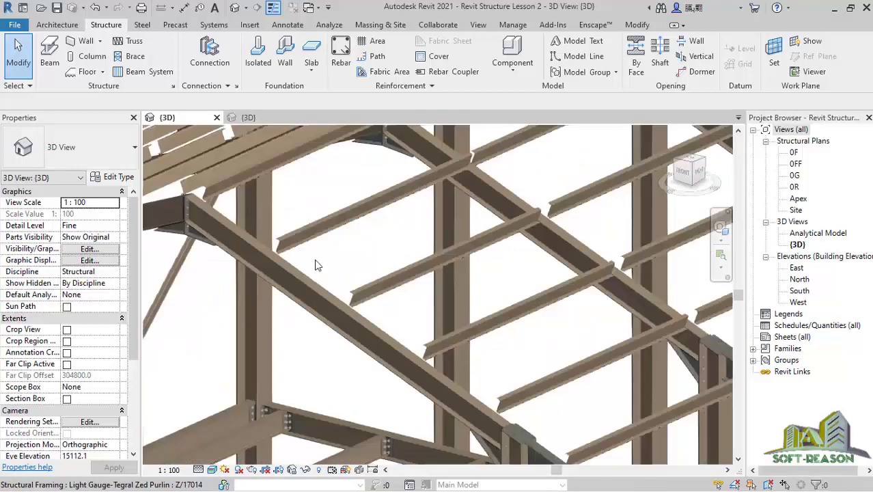
scroll(392, 270, "down", 1)
scroll(393, 287, "down", 2)
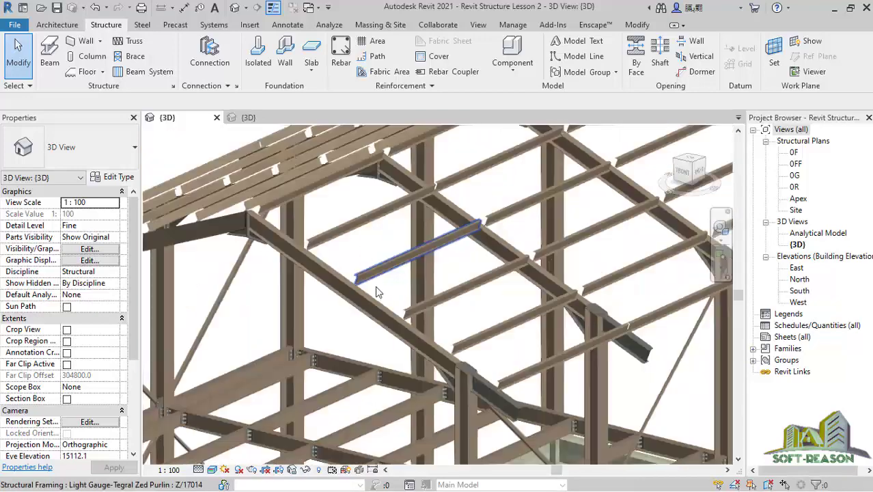
scroll(345, 244, "up", 3)
scroll(394, 212, "down", 1)
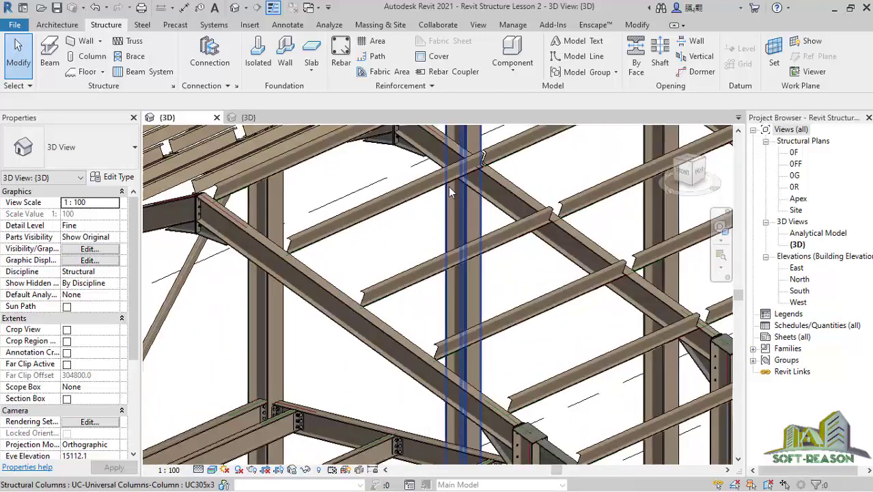
scroll(300, 252, "up", 2)
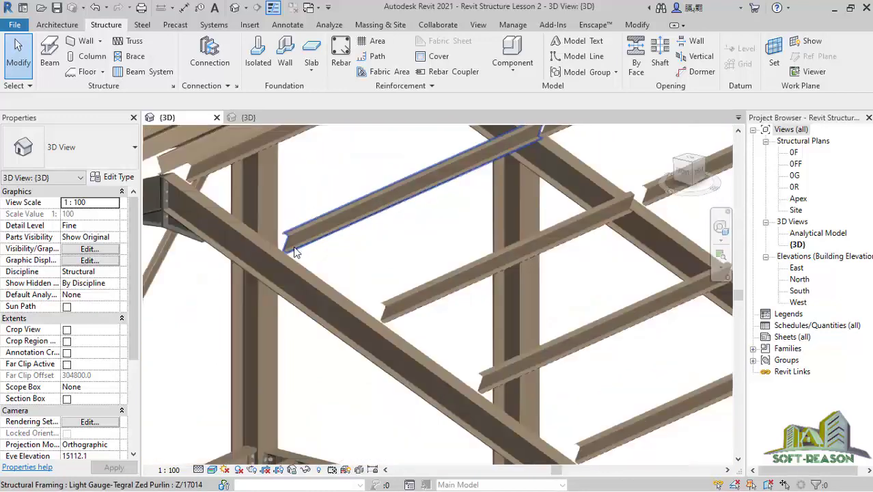
scroll(294, 252, "down", 1)
scroll(433, 238, "up", 2)
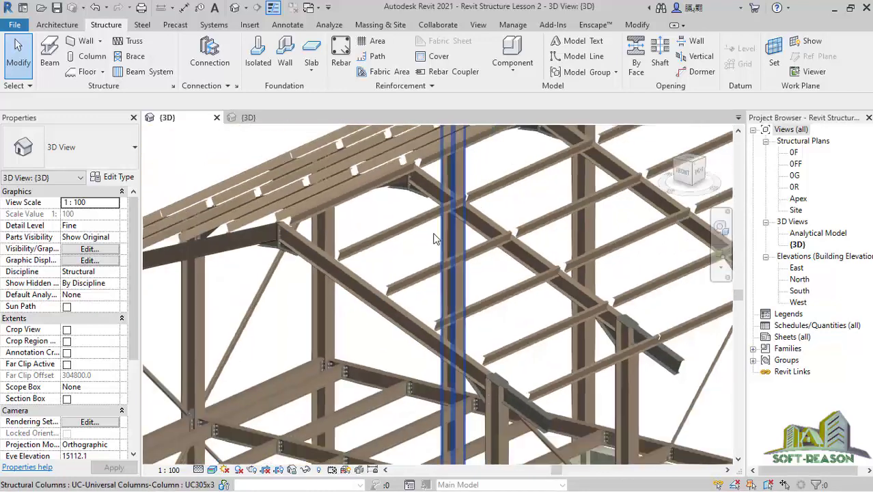
scroll(395, 242, "down", 1)
scroll(377, 254, "down", 2)
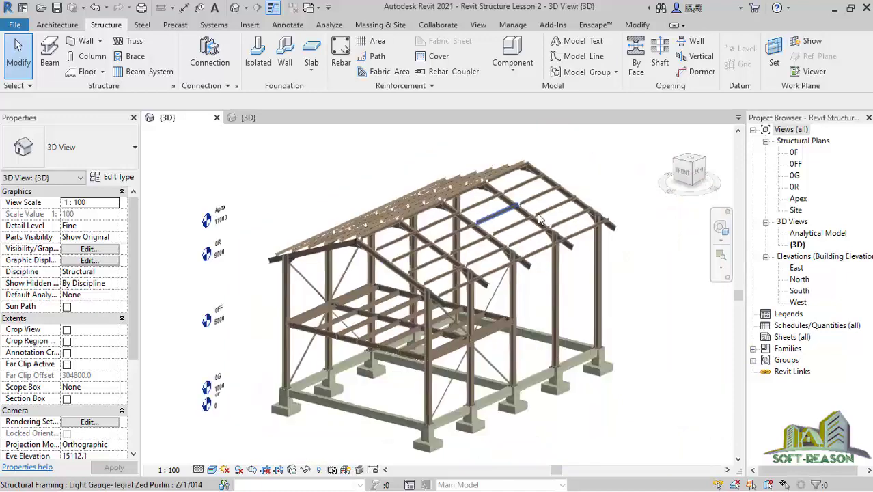
scroll(278, 274, "up", 3)
scroll(278, 274, "down", 3)
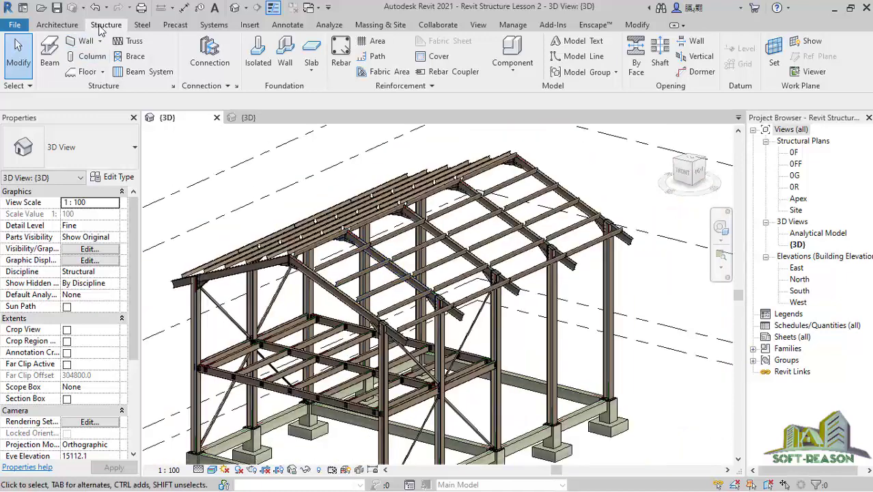
- Start a new beam and browse the beam types, keeping L75x75x8 equal angle
left_click(49, 54)
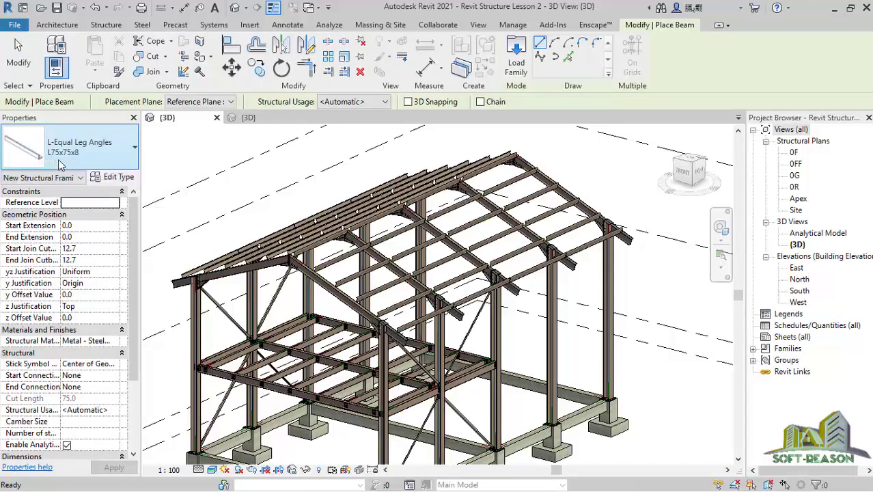
left_click(109, 149)
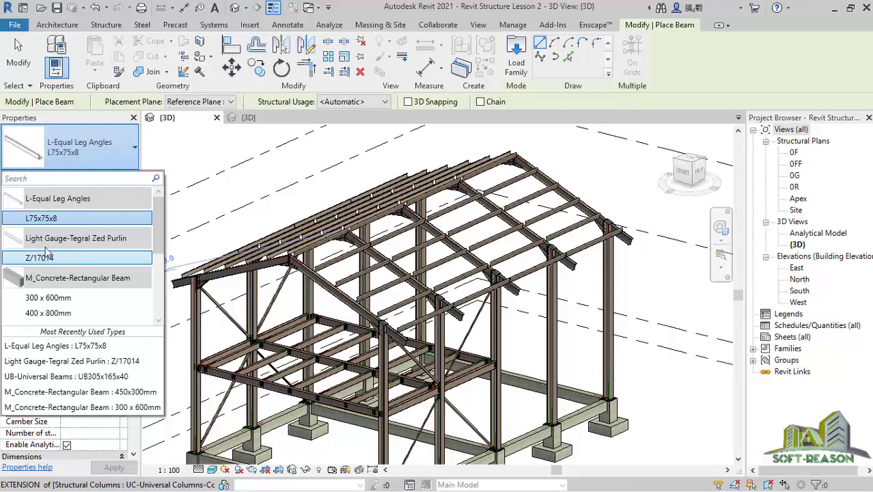
scroll(75, 256, "down", 3)
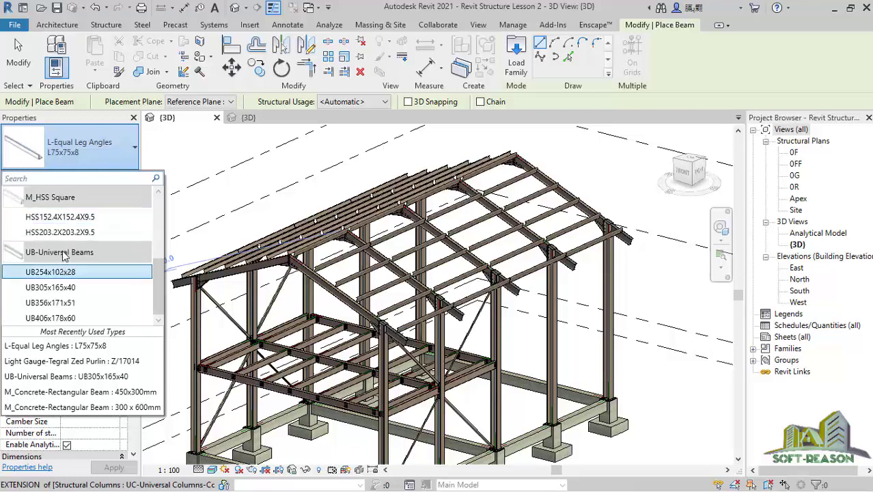
scroll(63, 249, "up", 1)
scroll(62, 250, "up", 5)
left_click(84, 152)
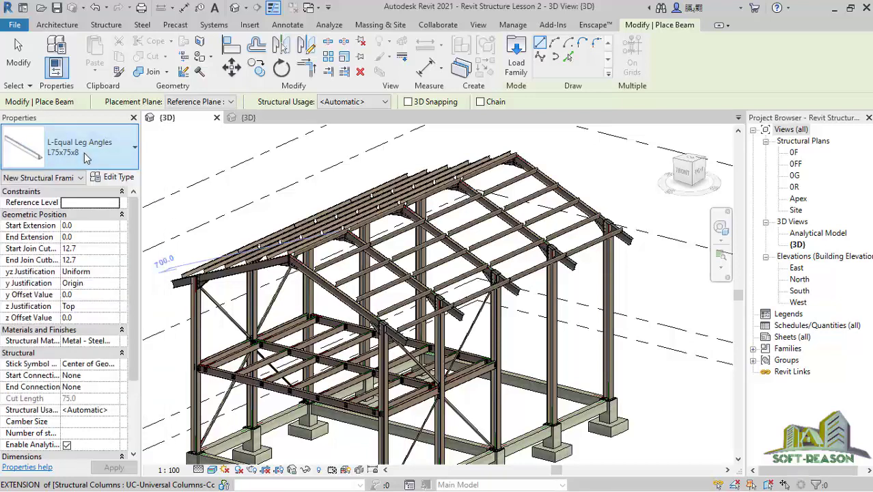
- Browse the family library to UK > Structural Framing > Light Gauge Steel
left_click(516, 58)
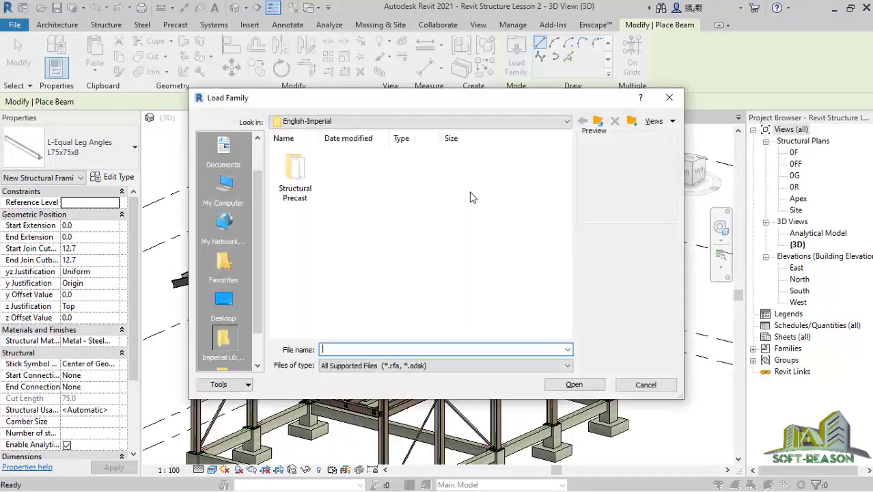
left_click(598, 121)
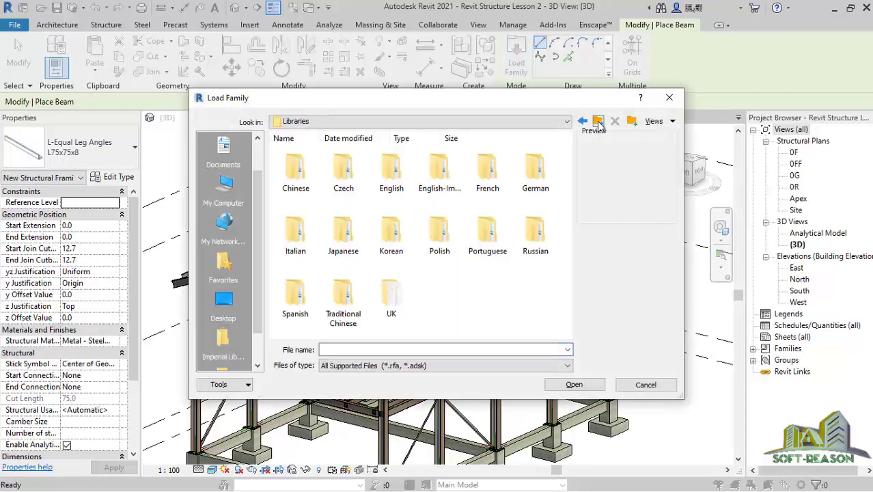
double_click(391, 298)
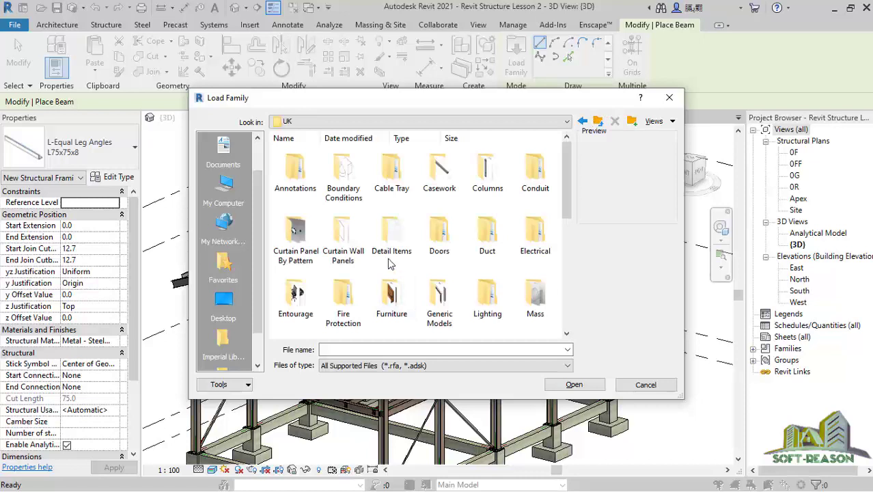
scroll(416, 266, "down", 5)
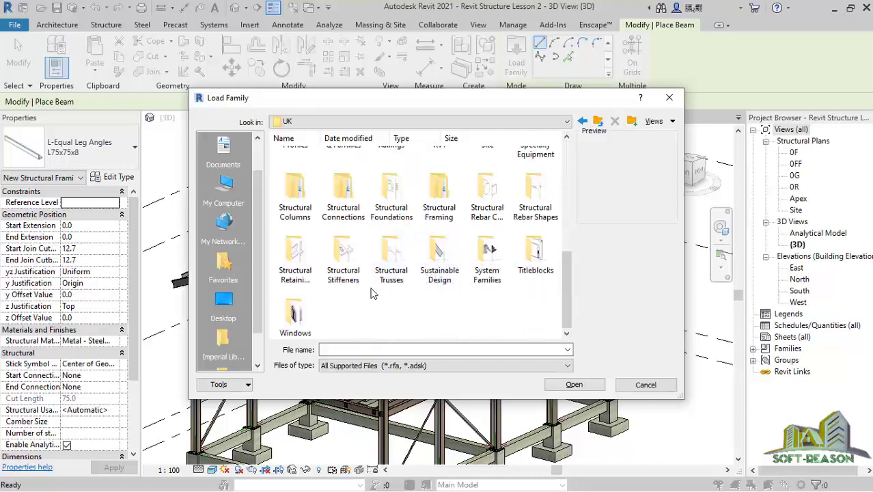
double_click(443, 208)
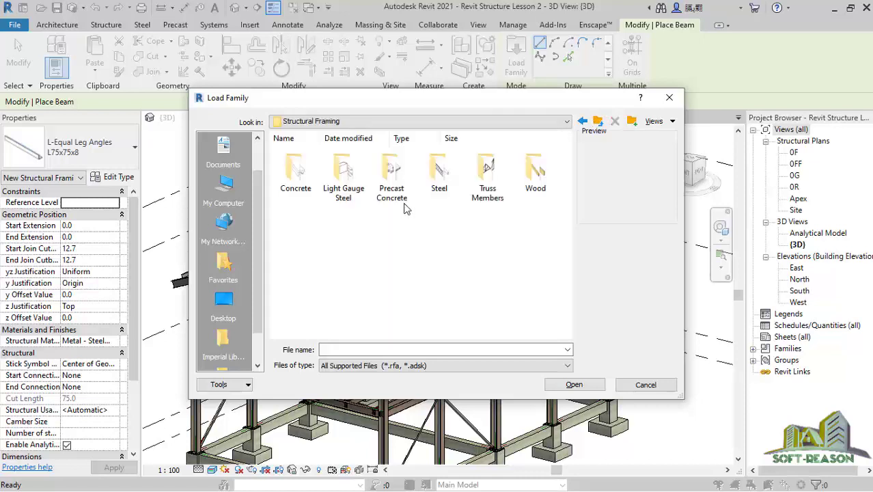
double_click(344, 192)
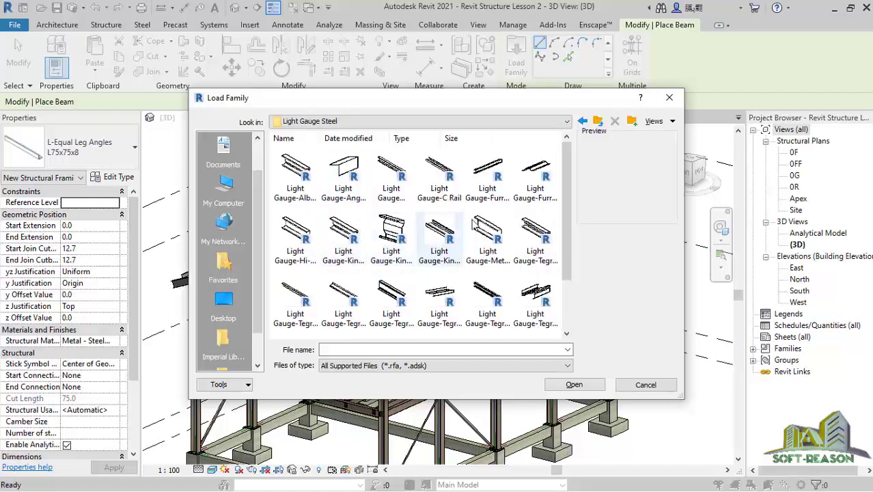
- Preview the light gauge families and load Light Gauge-C Purlin.rfa
left_click(445, 188)
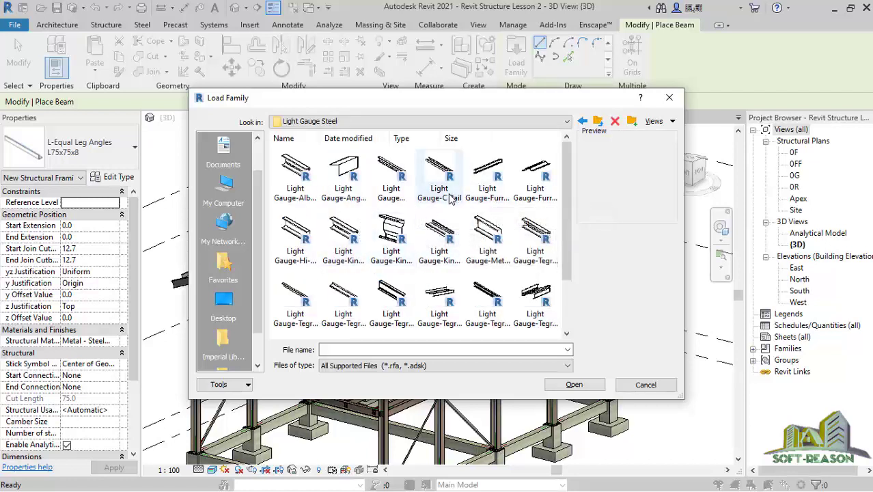
left_click(486, 179)
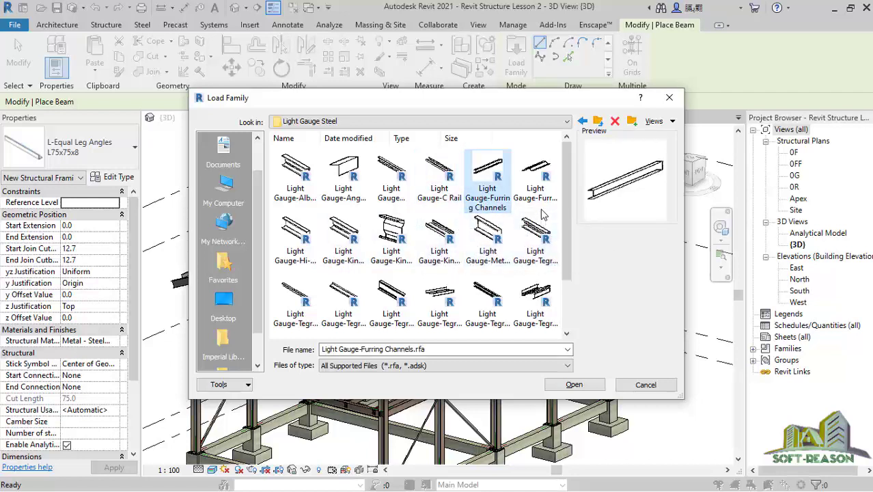
left_click(395, 199)
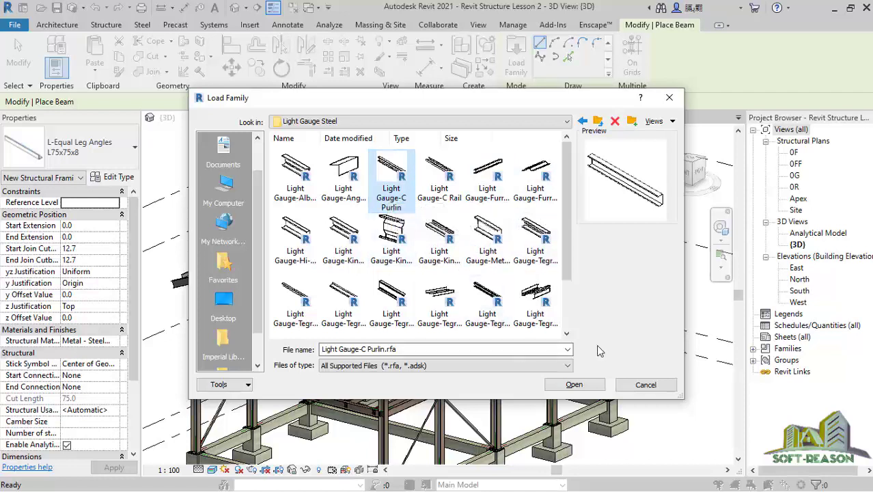
left_click(573, 384)
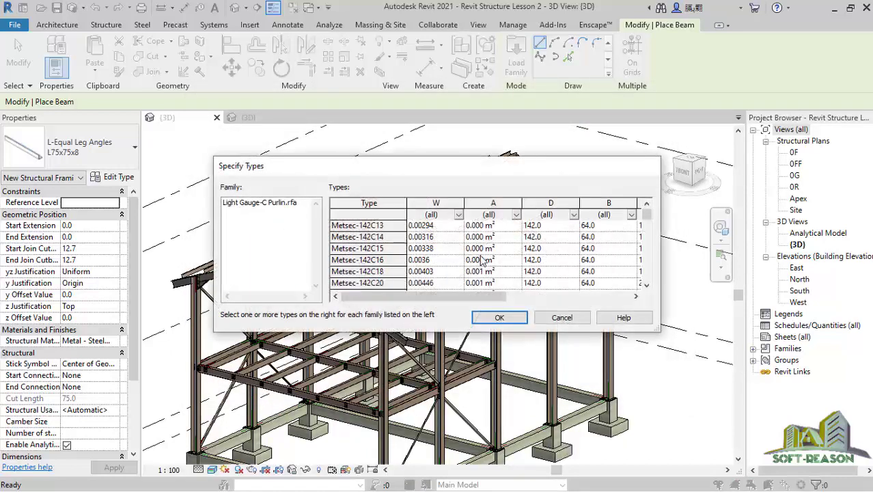
- Choose the Metsec-142C13 size in Specify Types and confirm it
left_click(345, 226)
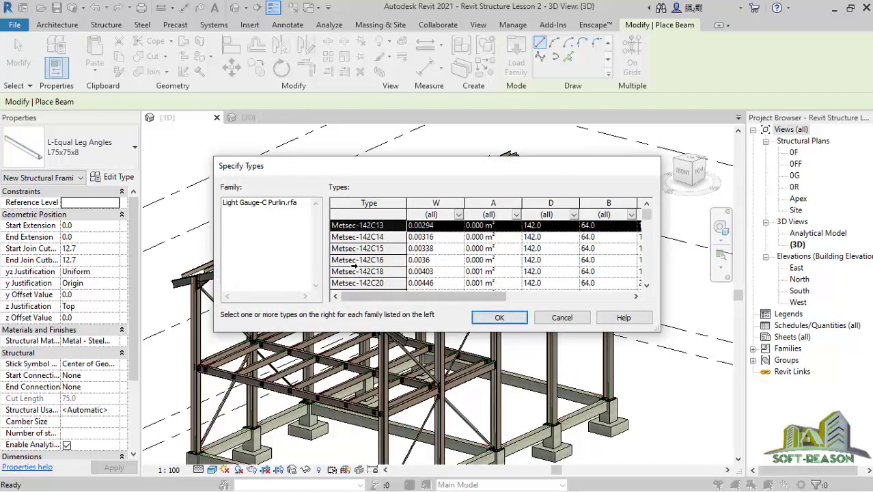
left_click(500, 317)
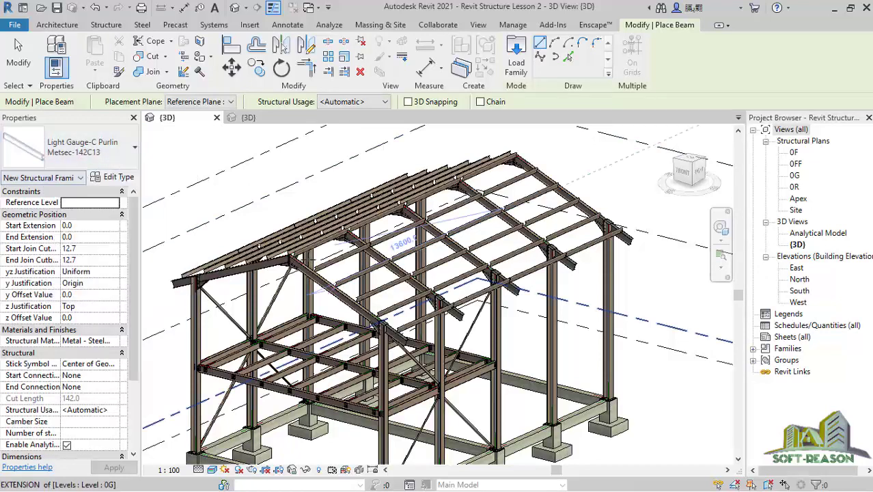
- Exit beam placement, pick one Tegral Zed purlin and select all its visible instances
left_click(17, 55)
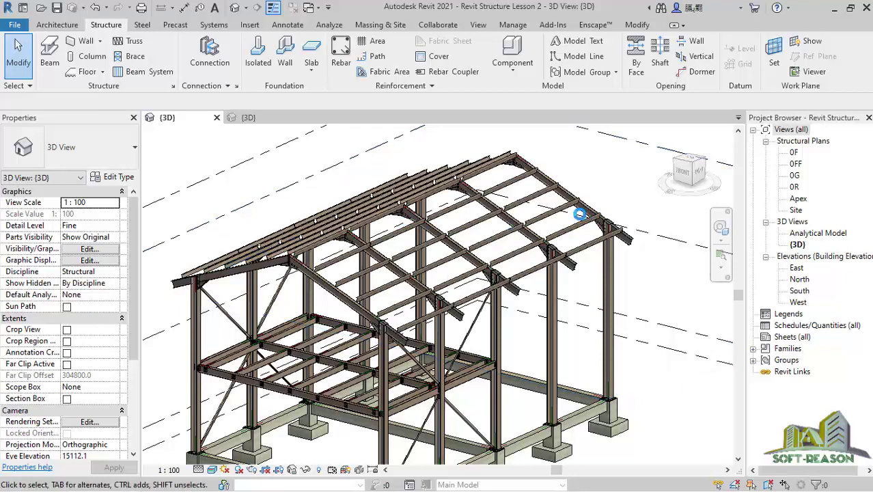
scroll(572, 210, "up", 2)
scroll(381, 272, "up", 1)
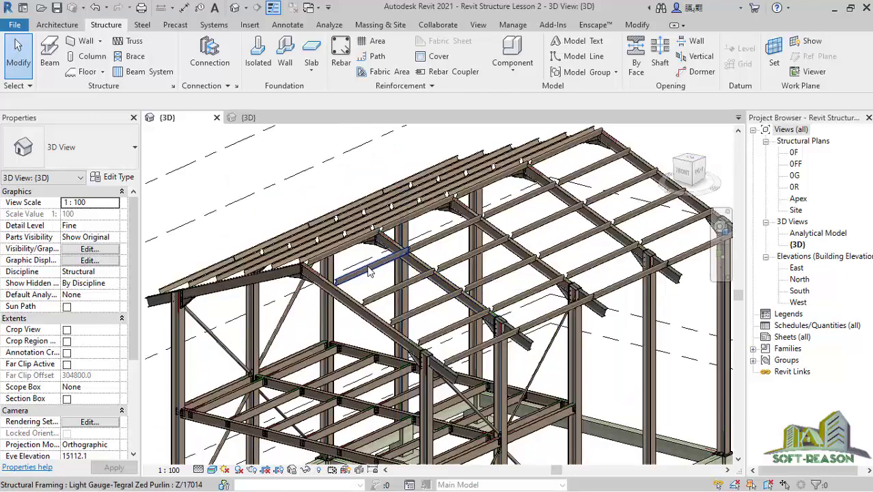
left_click(369, 284)
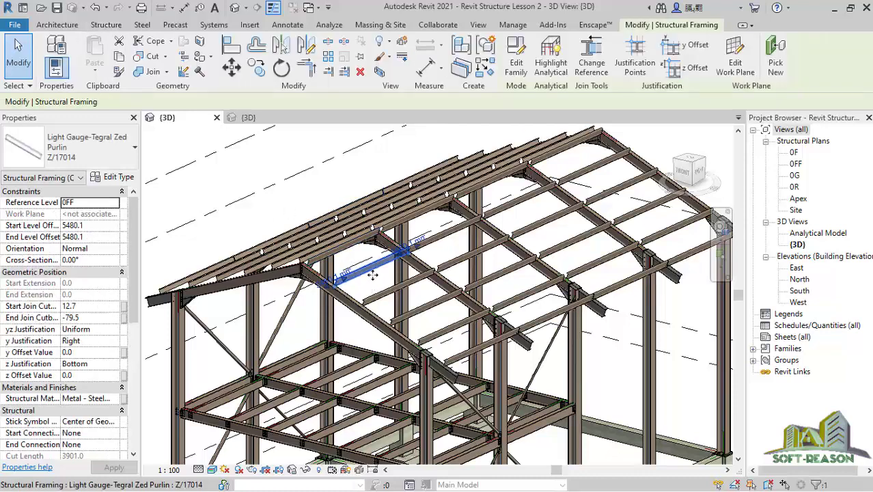
right_click(371, 275)
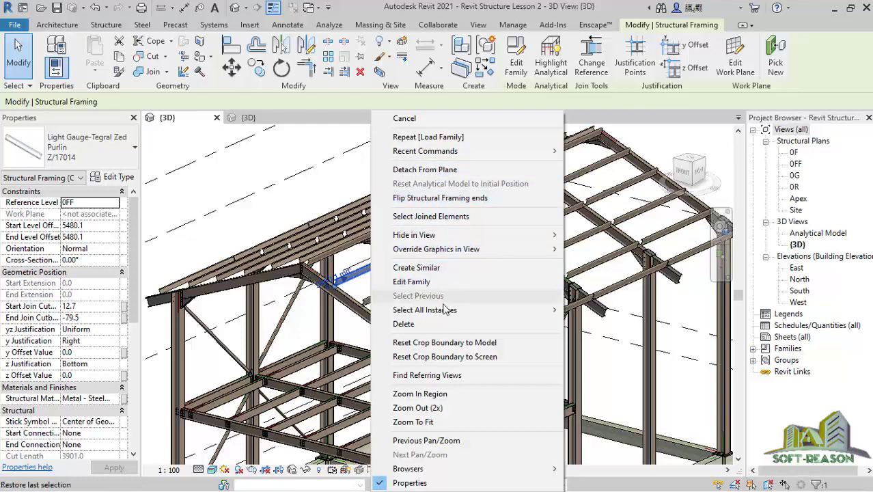
mouse_move(443, 311)
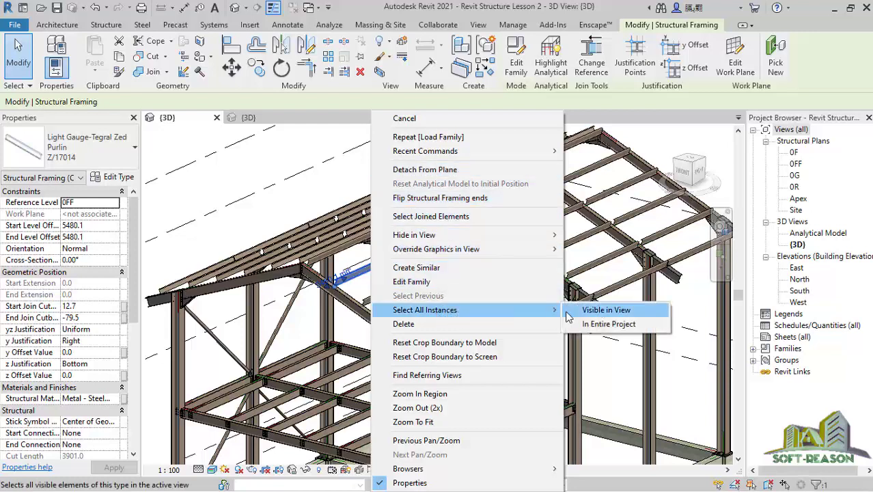
left_click(608, 311)
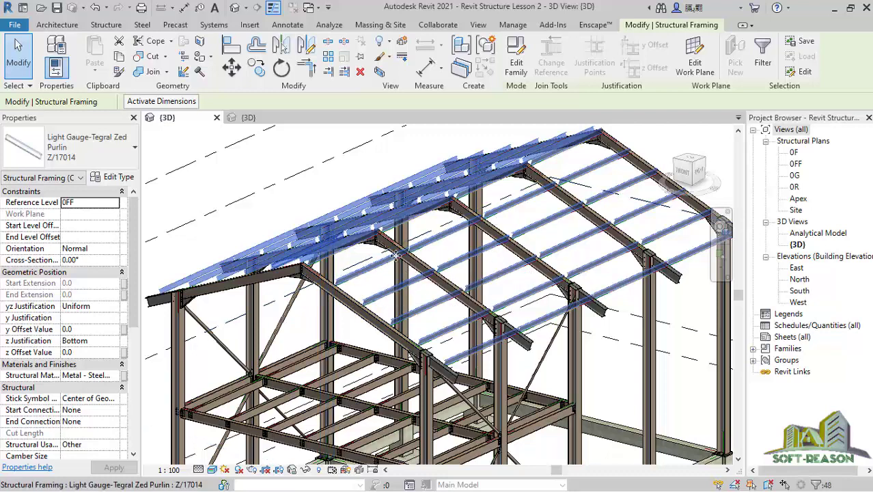
- Change the selected purlins' type to Light Gauge-C Purlin : Metsec-142C13
left_click(99, 155)
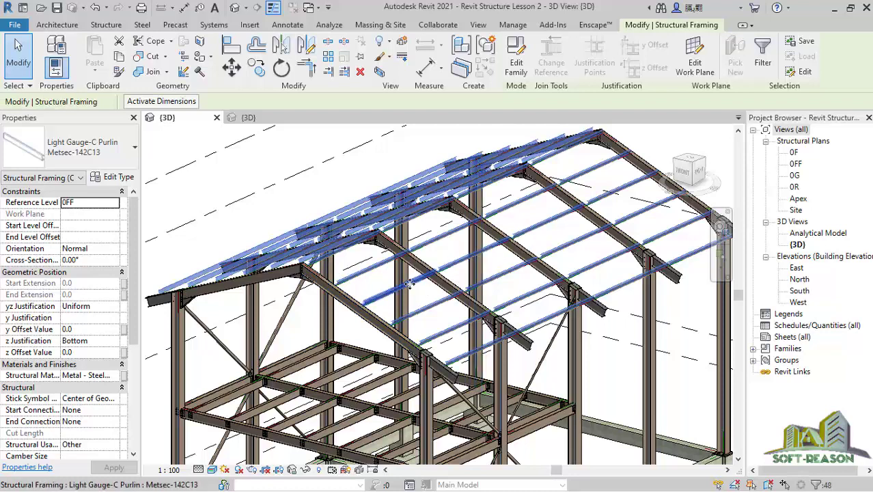
scroll(380, 283, "up", 2)
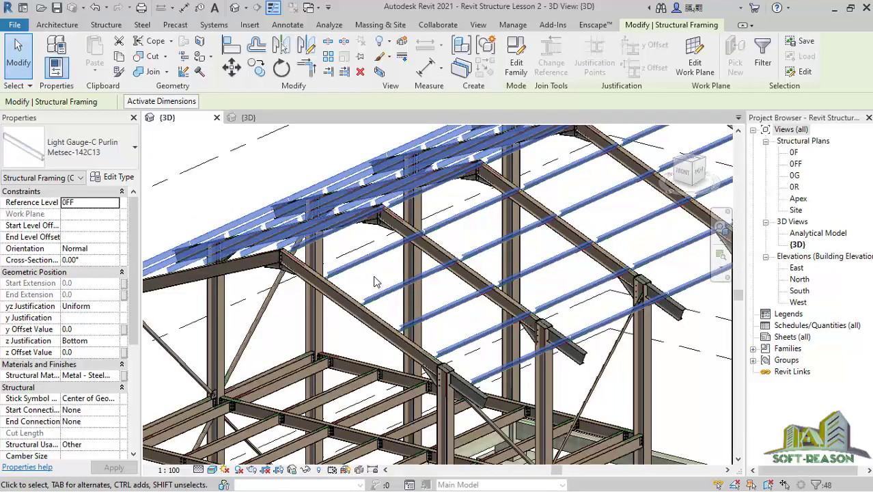
- Drag one C purlin's end past the rafter, growing its cut length from 3901 to 4877 mm
left_click(240, 175)
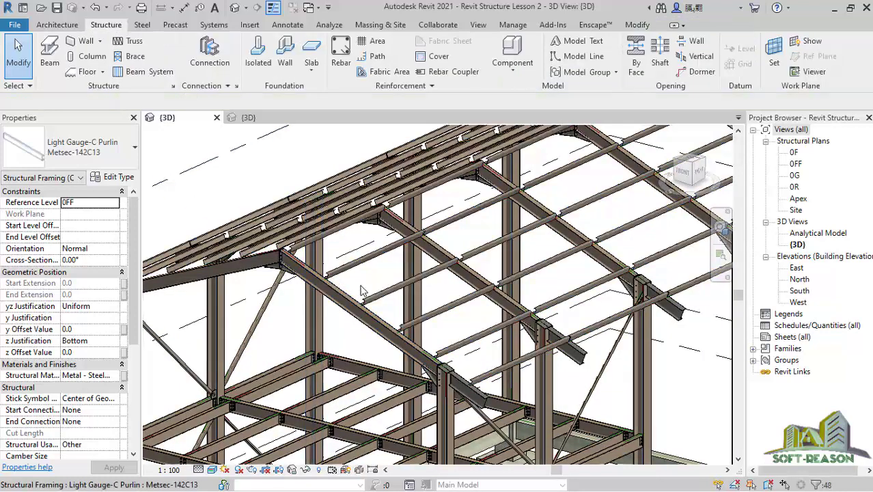
scroll(354, 292, "up", 3)
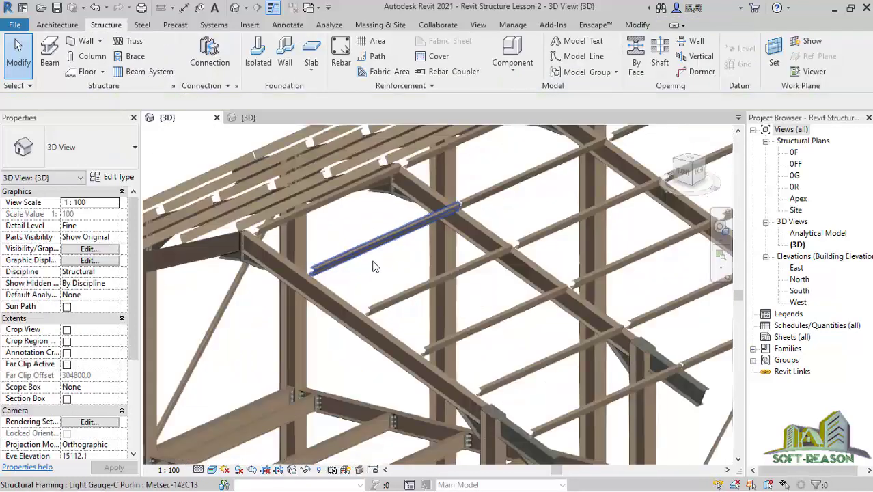
scroll(335, 292, "up", 2)
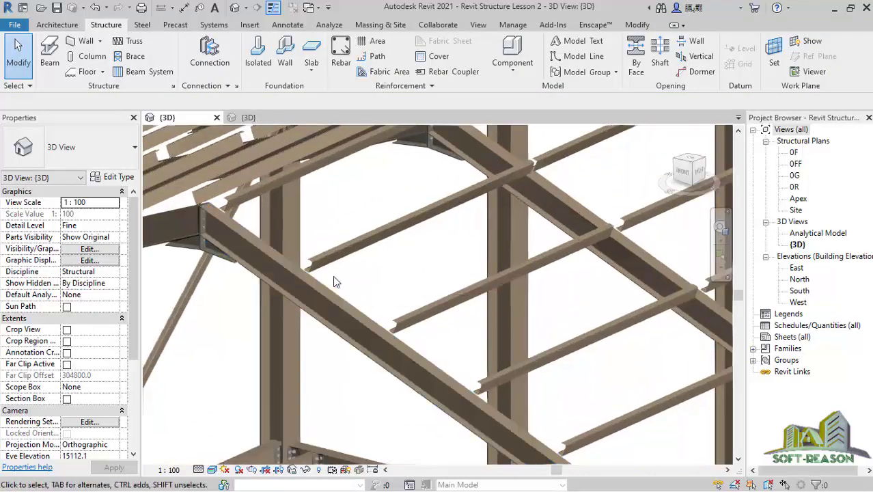
left_click(334, 255)
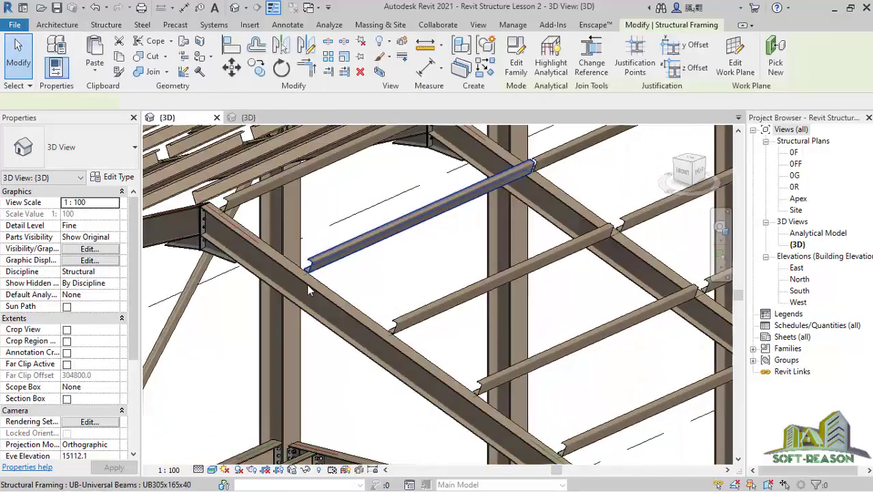
scroll(286, 271, "up", 4)
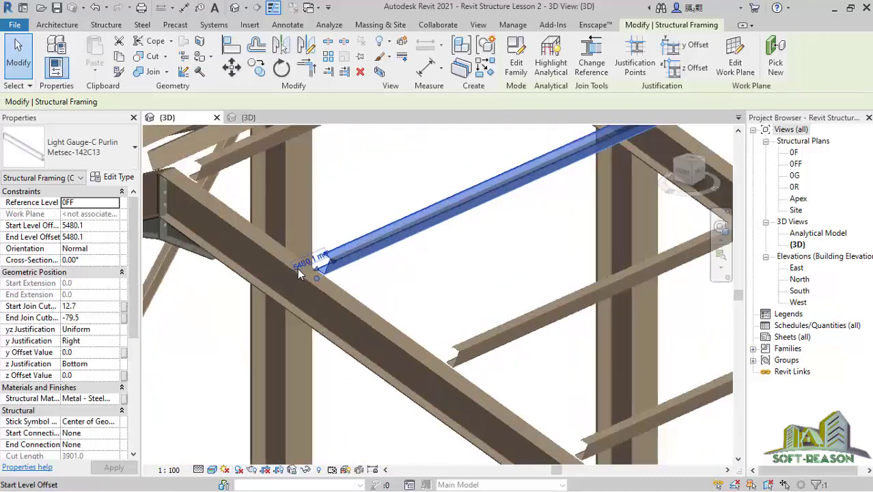
scroll(348, 199, "down", 4)
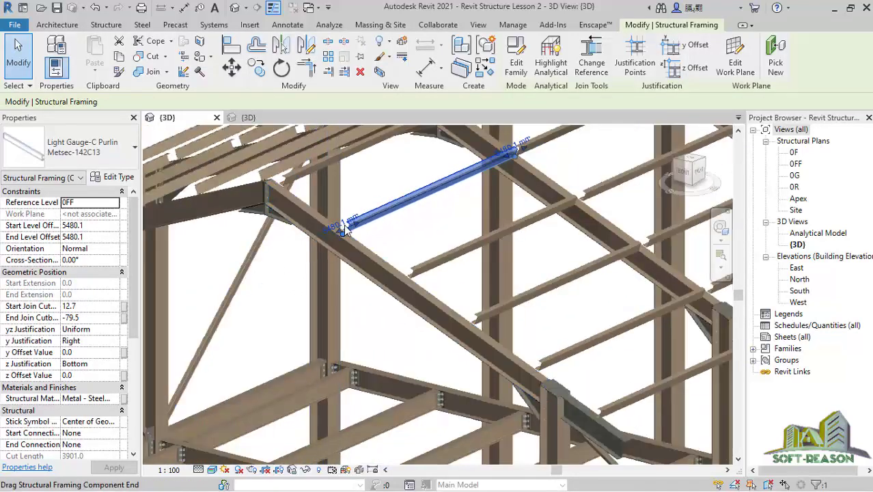
scroll(344, 225, "up", 4)
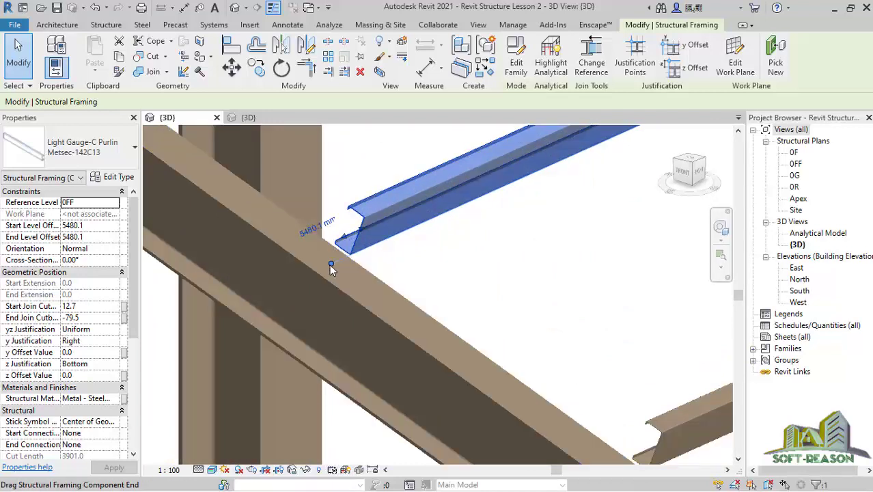
scroll(330, 267, "up", 1)
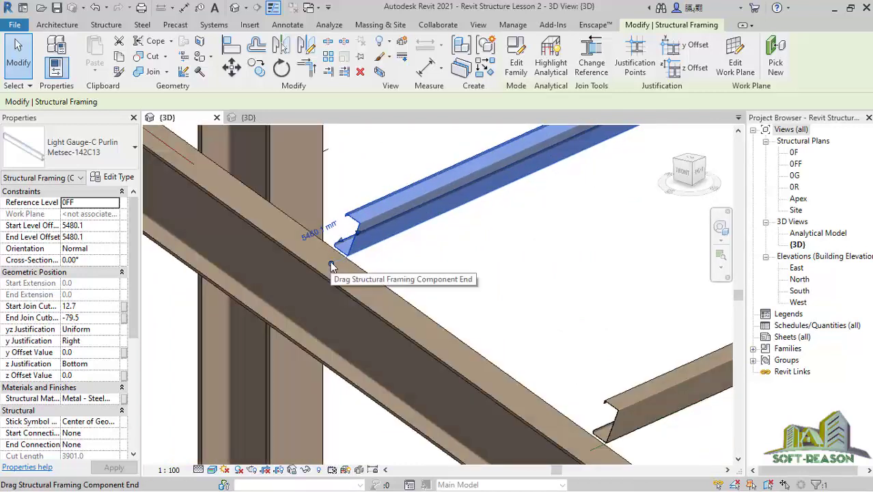
left_click_drag(297, 277, 176, 330)
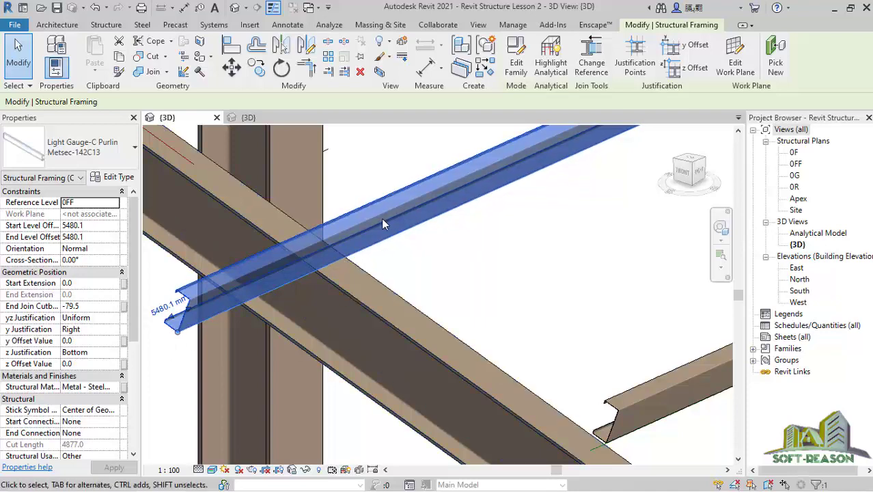
scroll(383, 224, "down", 5)
scroll(296, 313, "down", 3)
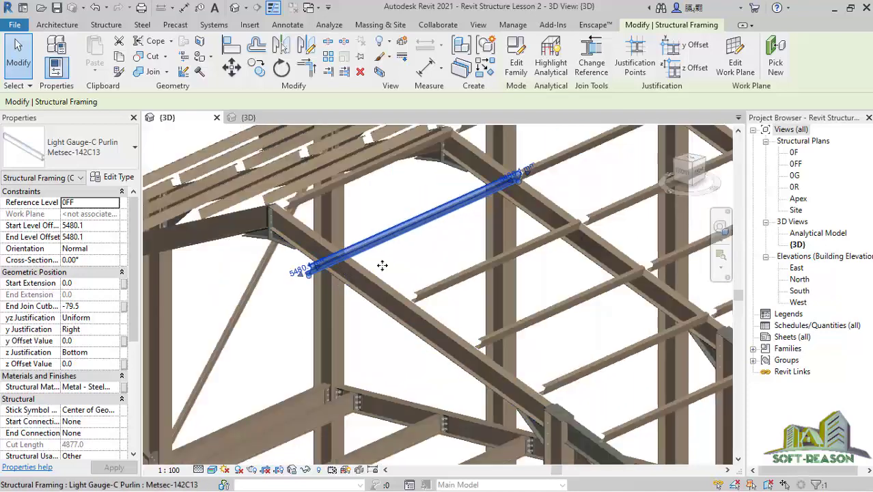
left_click(426, 247)
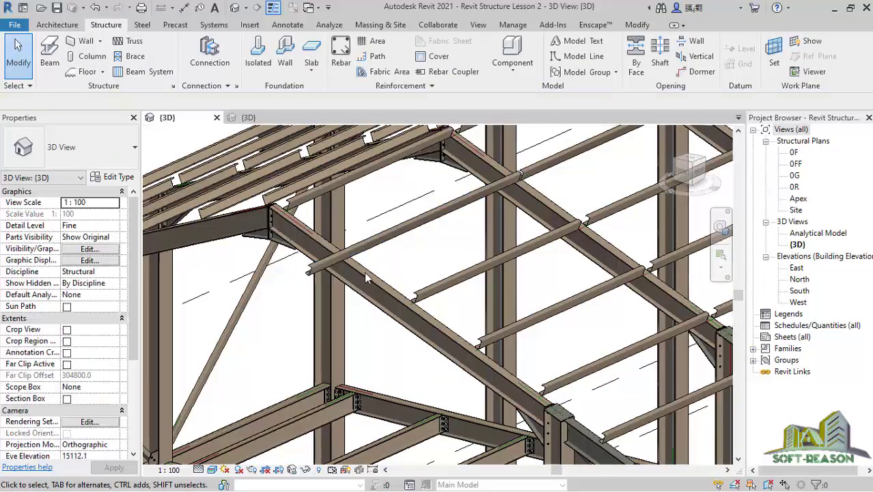
scroll(341, 227, "down", 4)
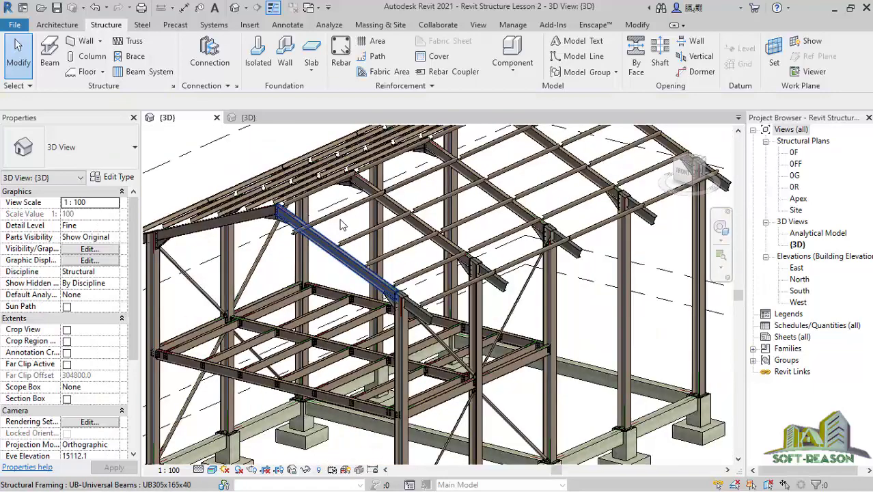
scroll(341, 226, "up", 5)
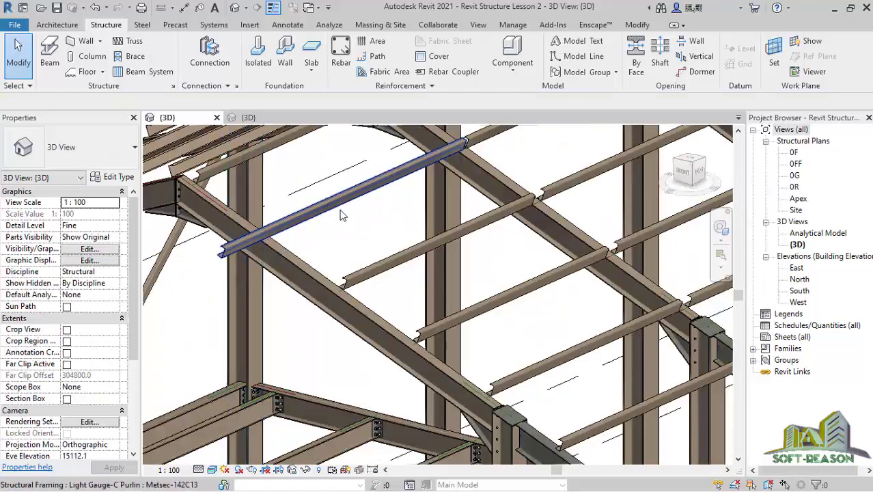
scroll(342, 216, "down", 4)
scroll(258, 255, "up", 5)
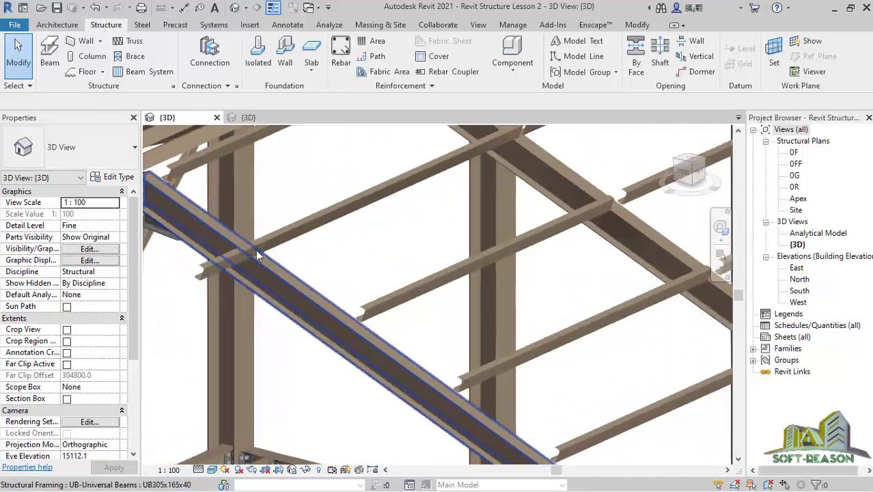
scroll(284, 270, "down", 4)
scroll(348, 246, "up", 4)
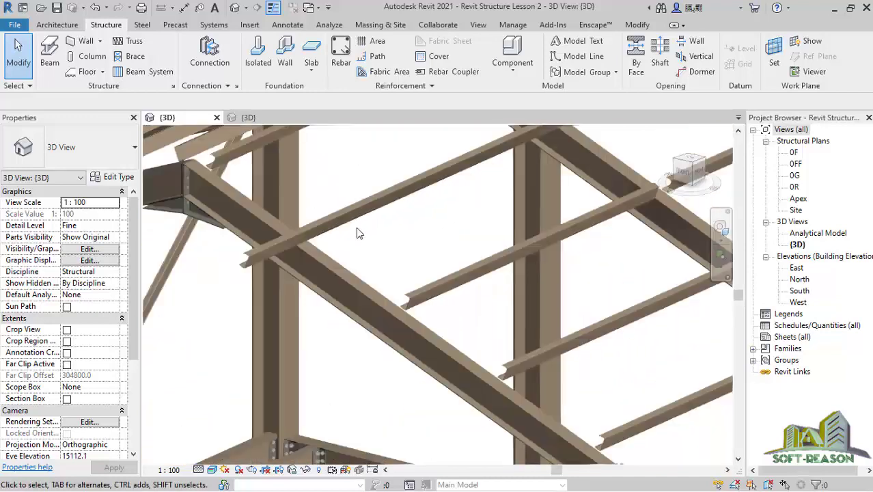
scroll(352, 222, "up", 2)
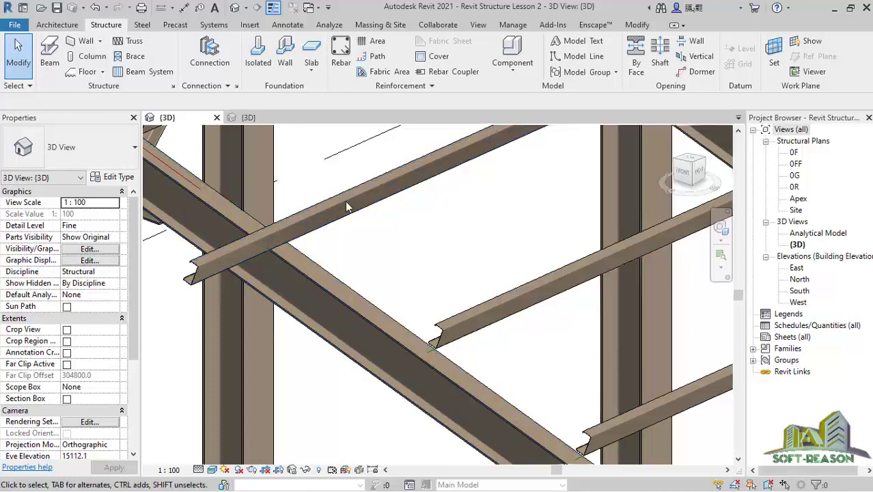
left_click(328, 230)
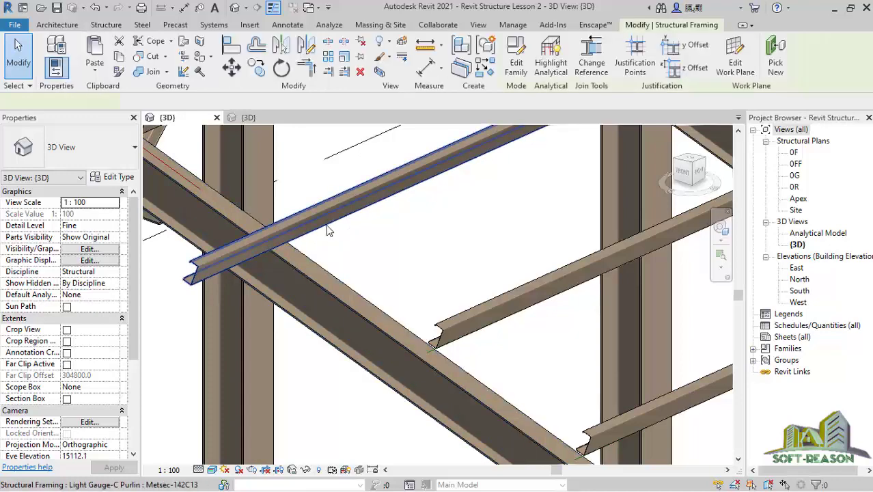
scroll(174, 290, "up", 3)
scroll(172, 299, "up", 2)
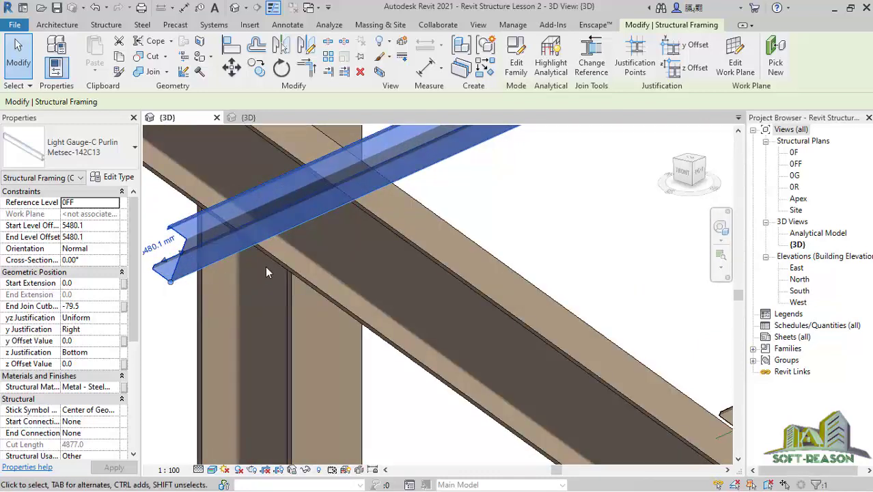
scroll(184, 293, "down", 1)
scroll(193, 280, "up", 1)
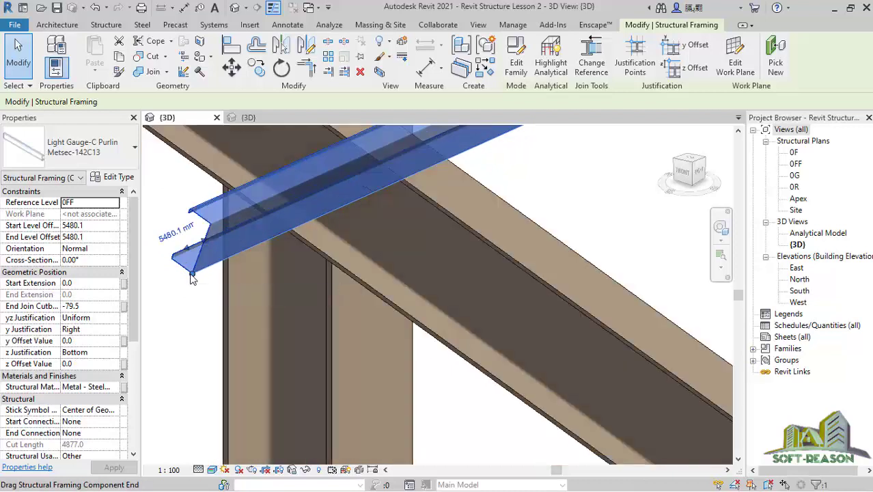
scroll(273, 221, "down", 3)
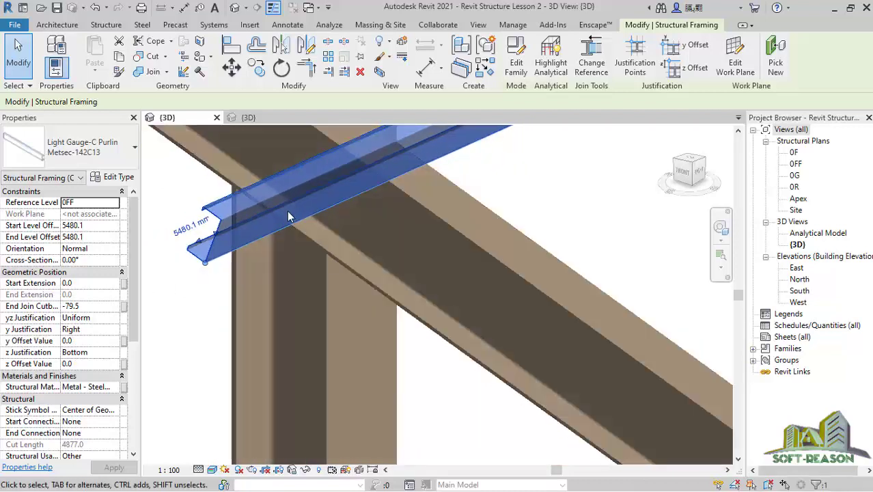
scroll(268, 228, "down", 2)
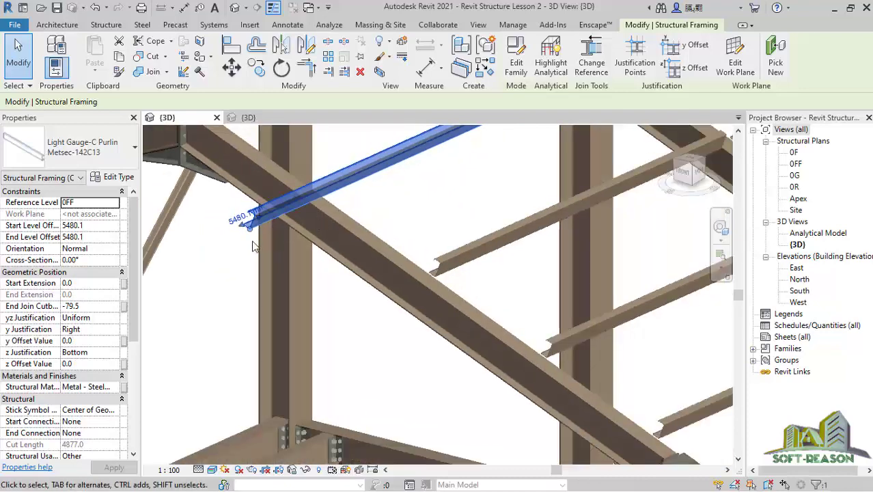
key("Escape")
scroll(285, 268, "down", 2)
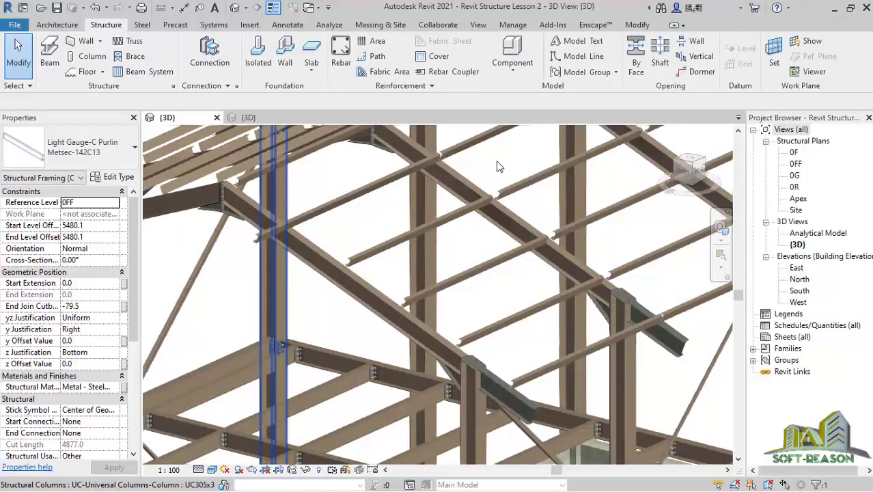
scroll(498, 166, "up", 2)
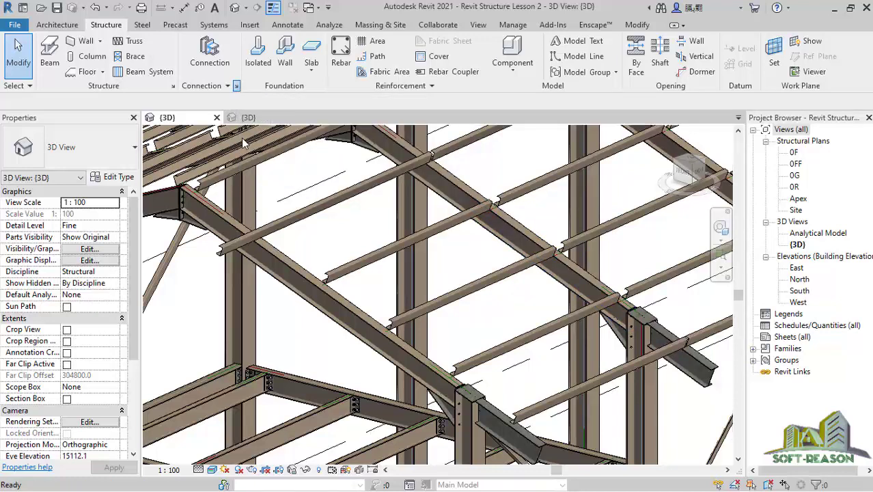
- In Connection Settings, add Purlin connection and Purlin connection with plate to the loaded list
left_click(323, 199)
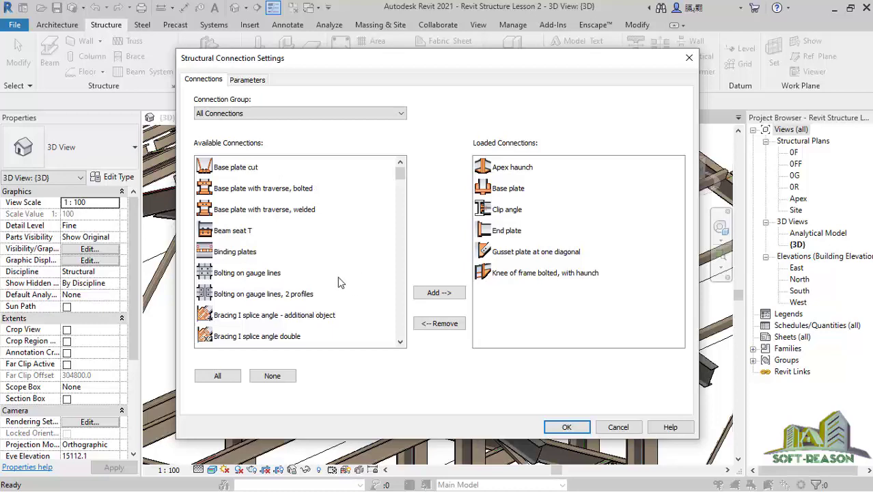
scroll(340, 282, "down", 5)
scroll(288, 273, "down", 8)
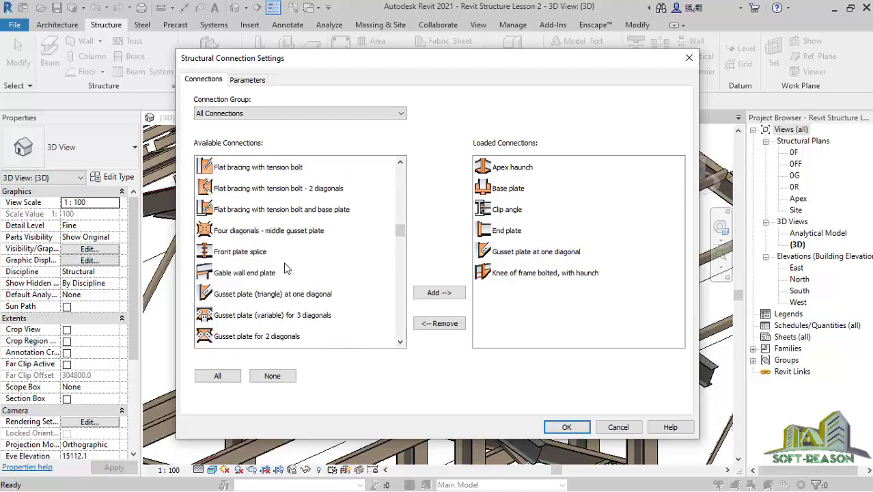
scroll(285, 268, "down", 5)
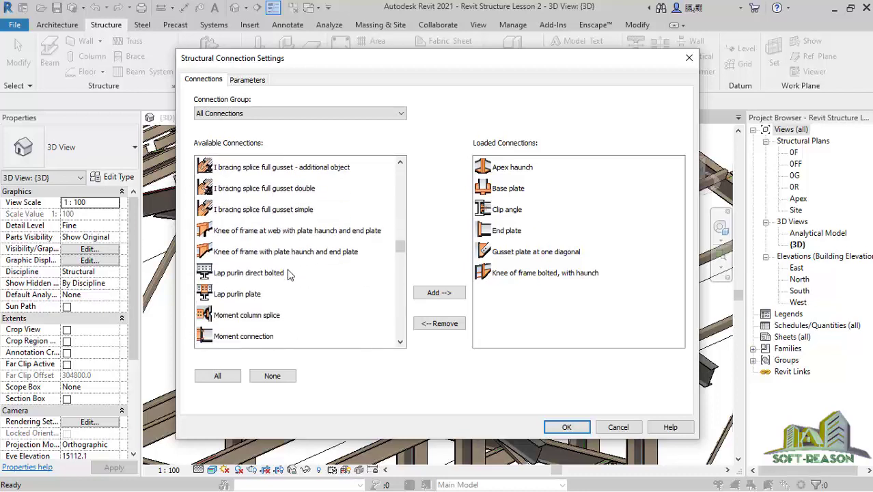
scroll(287, 268, "down", 4)
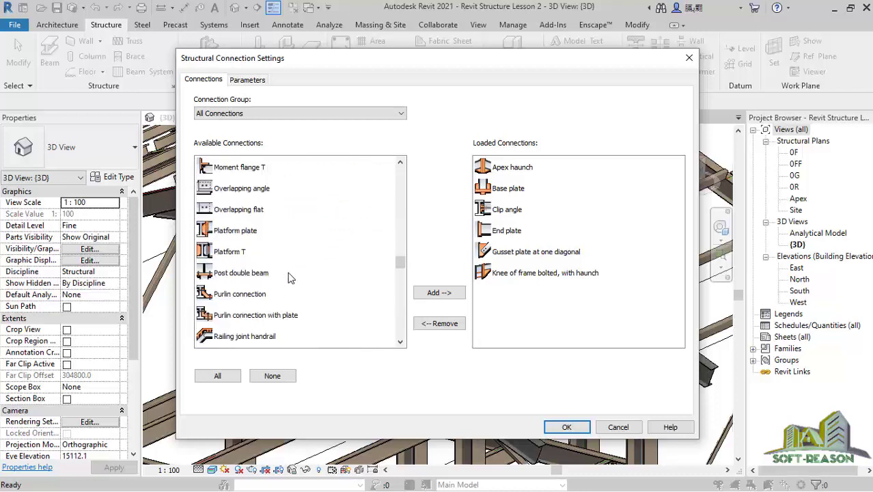
left_click(233, 298)
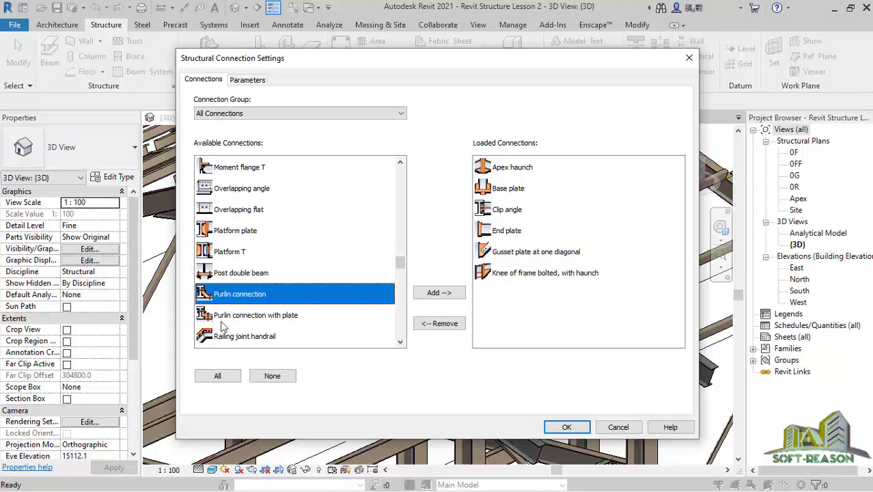
left_click(270, 318)
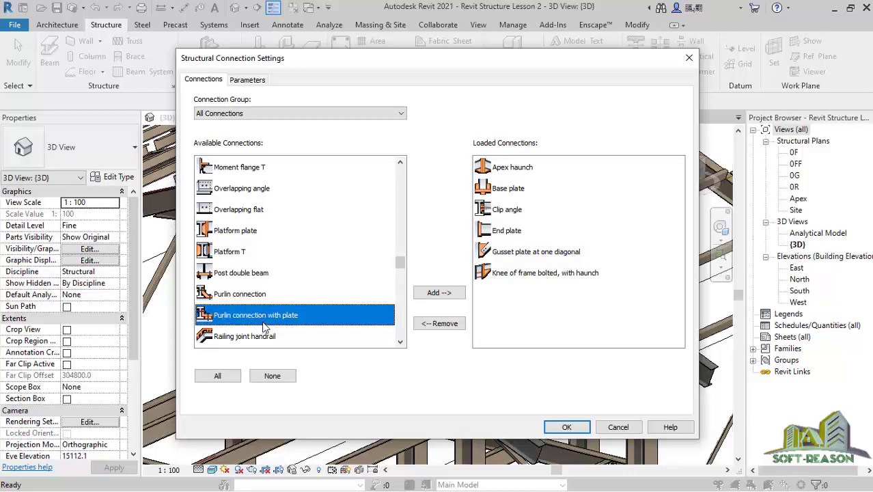
double_click(254, 300)
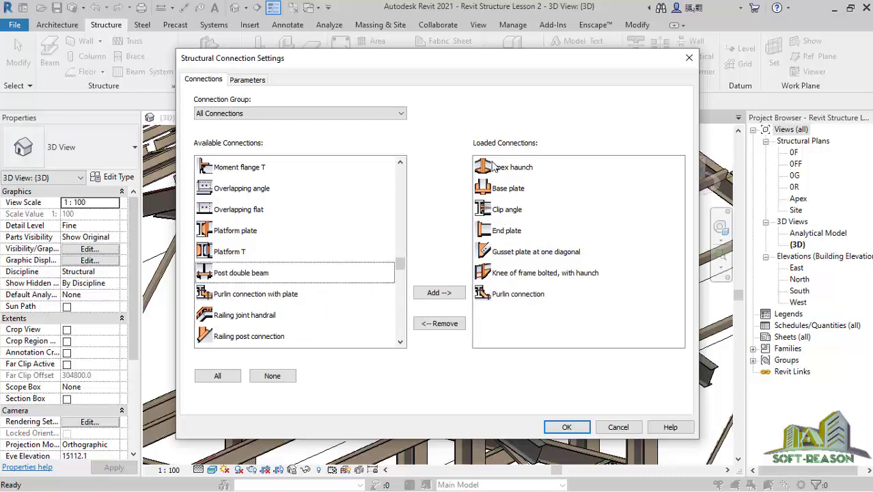
double_click(237, 295)
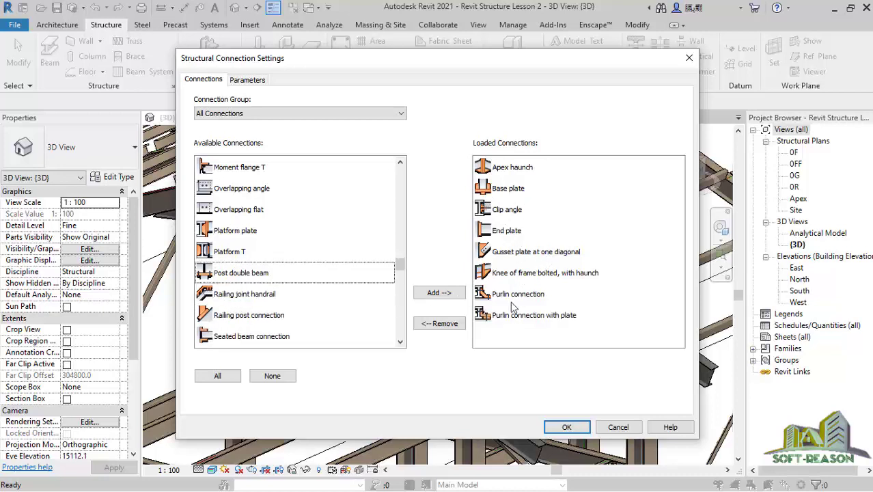
left_click(567, 427)
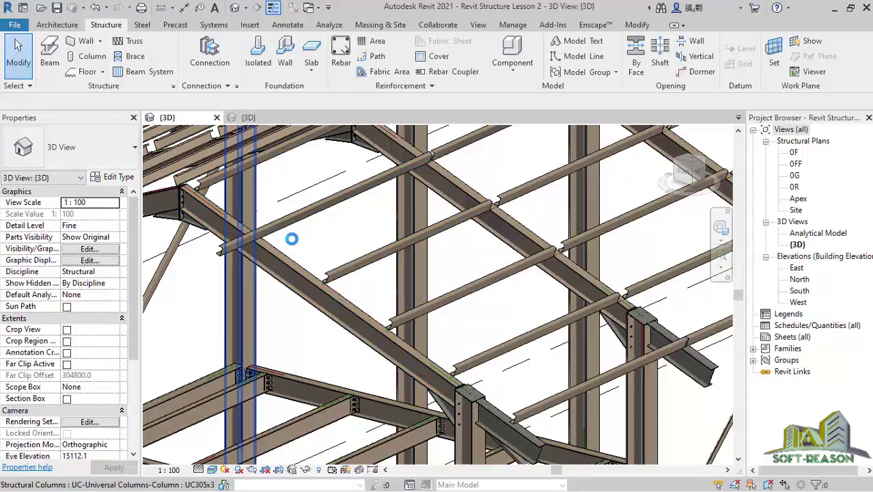
- Start a structural connection and choose the Purlin connection type
scroll(344, 283, "up", 3)
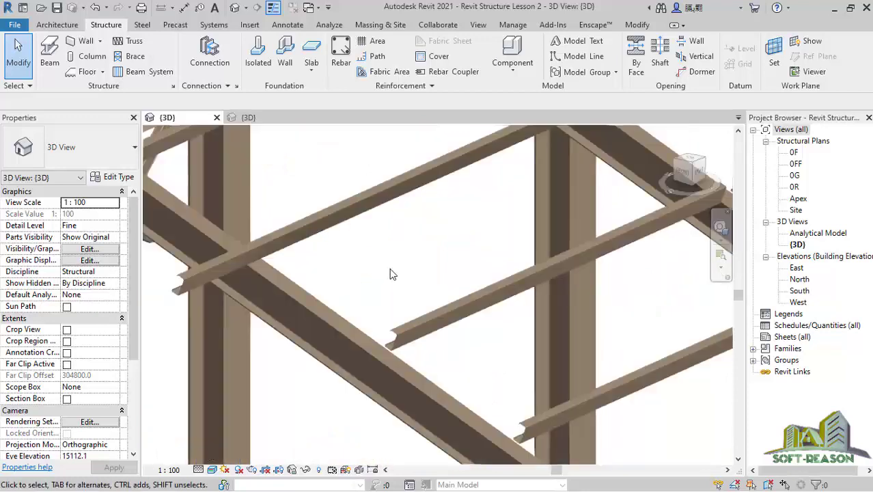
scroll(389, 273, "down", 2)
scroll(393, 252, "up", 1)
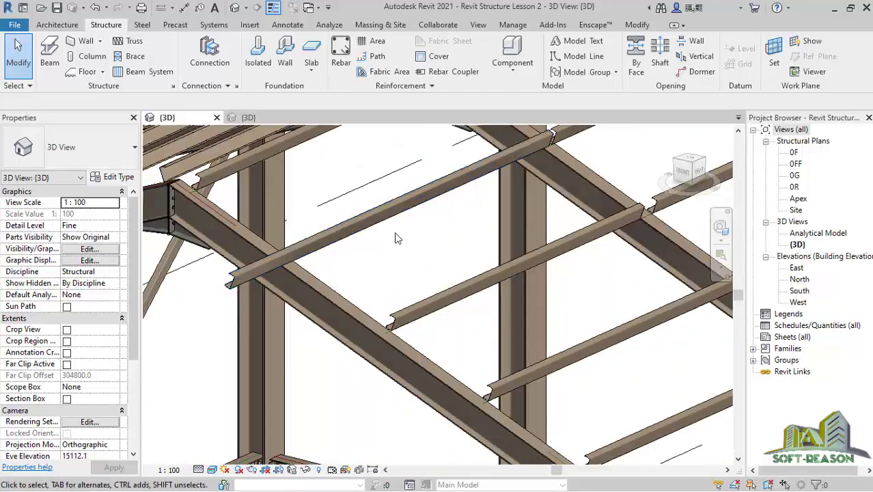
scroll(273, 291, "down", 1)
scroll(294, 289, "down", 1)
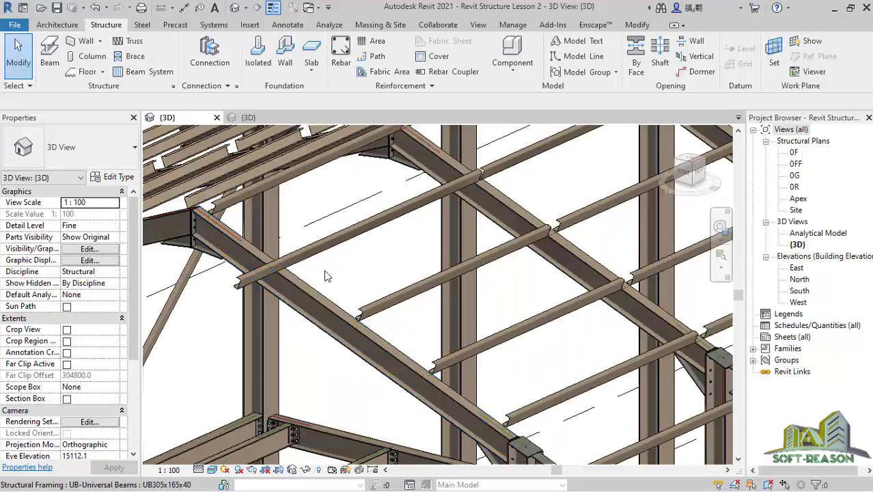
scroll(277, 279, "up", 1)
scroll(257, 267, "up", 1)
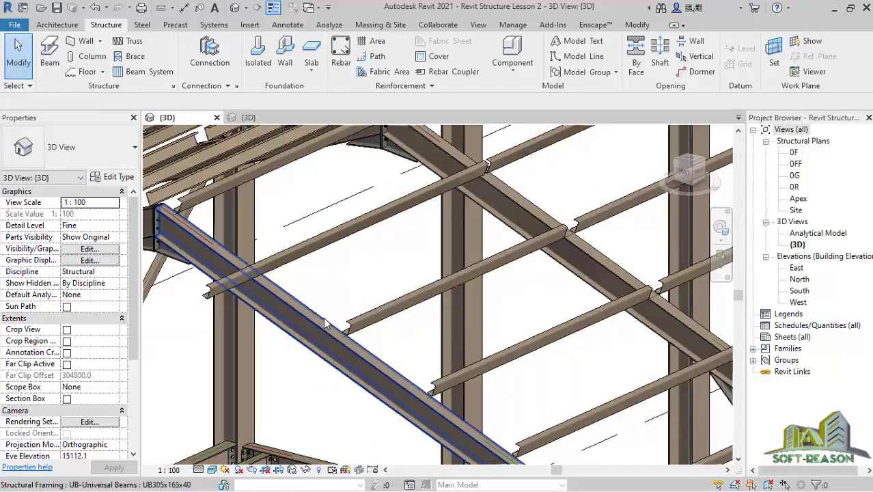
left_click(209, 54)
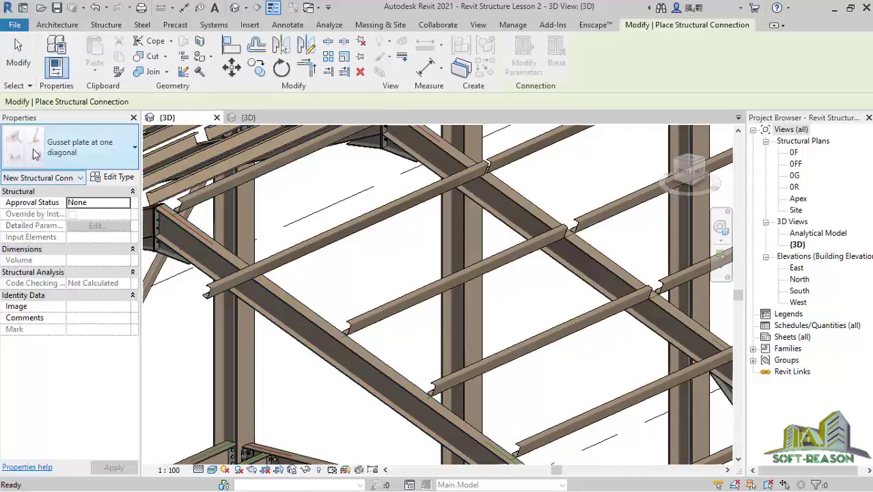
left_click(106, 153)
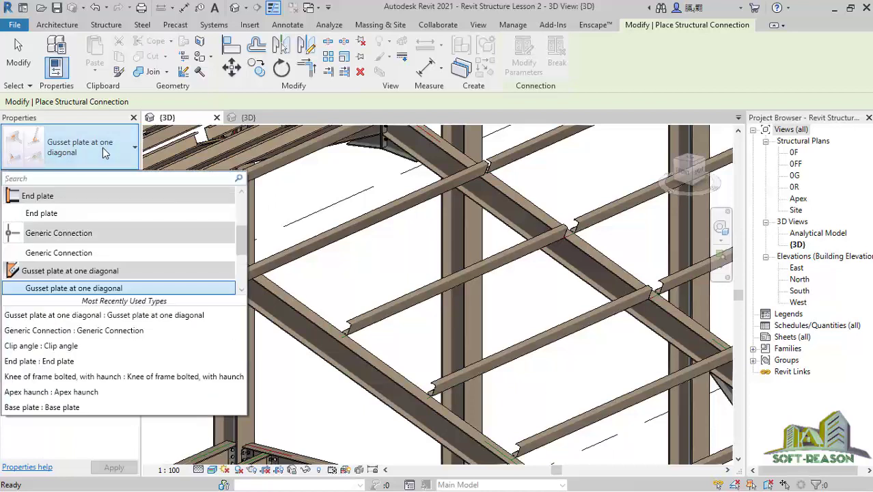
scroll(87, 280, "down", 3)
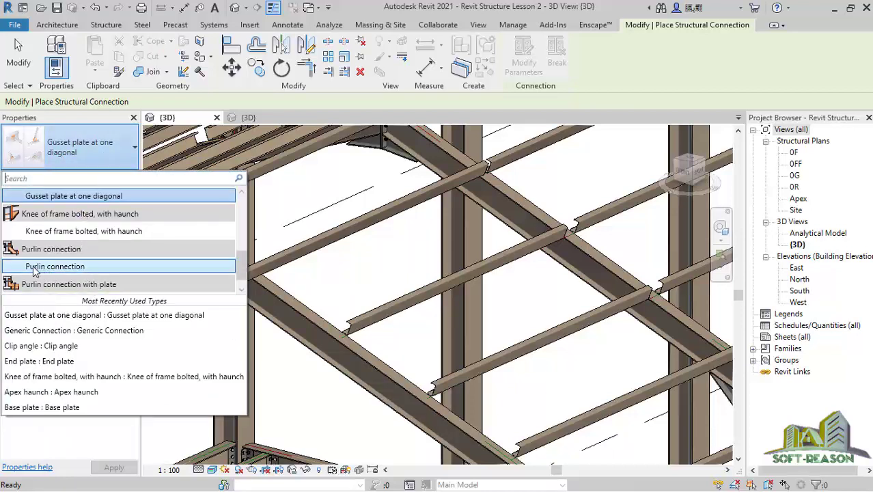
left_click(37, 267)
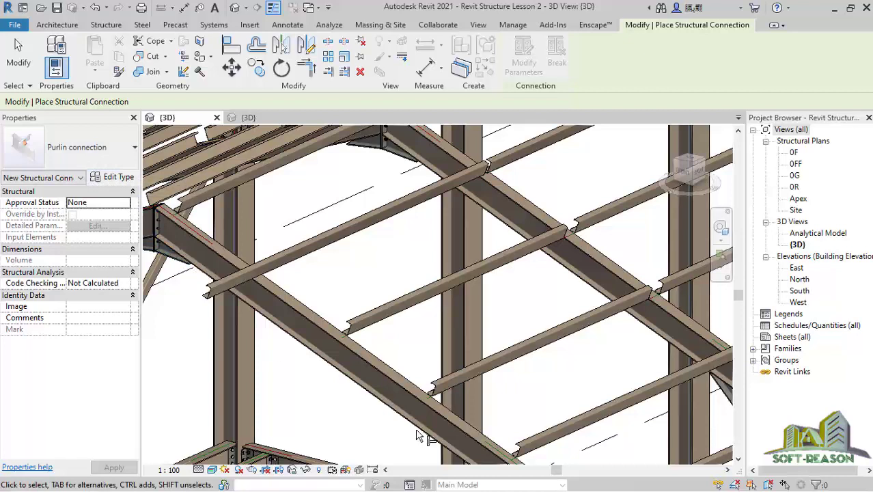
- Pick the C purlin and the UB305x165x40 rafter, then finish selection to connect them
scroll(229, 272, "up", 5)
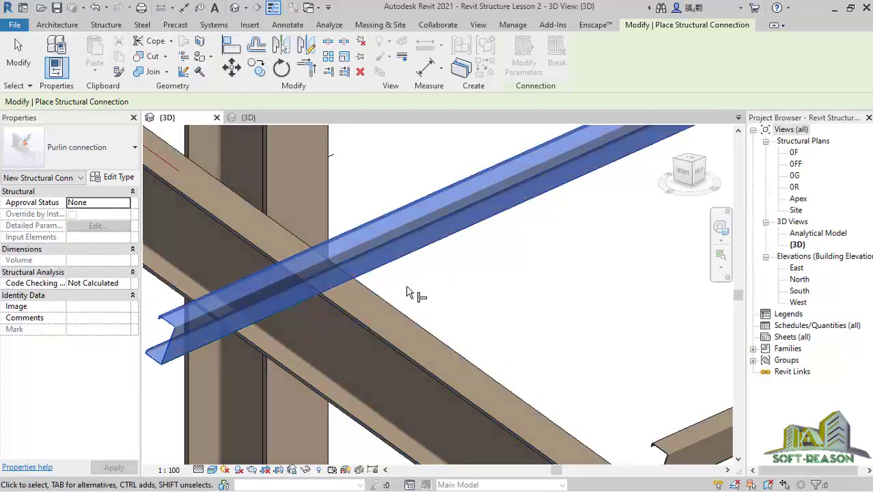
left_click(401, 281)
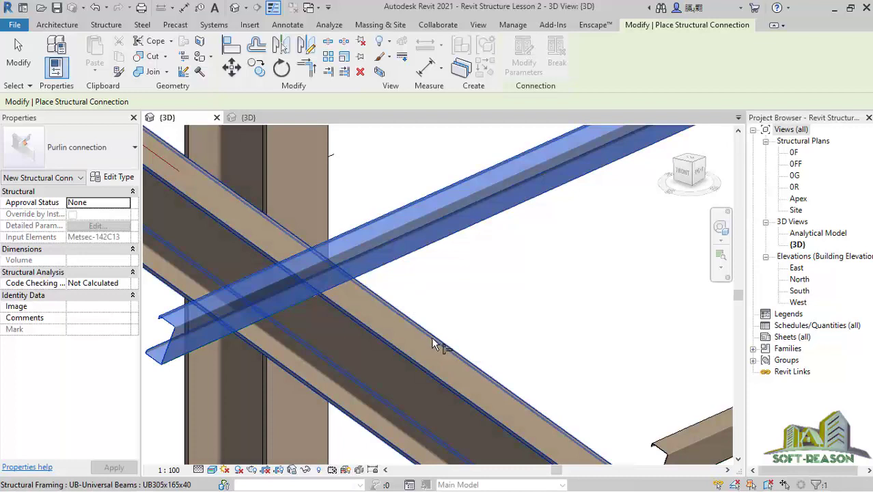
left_click(412, 357)
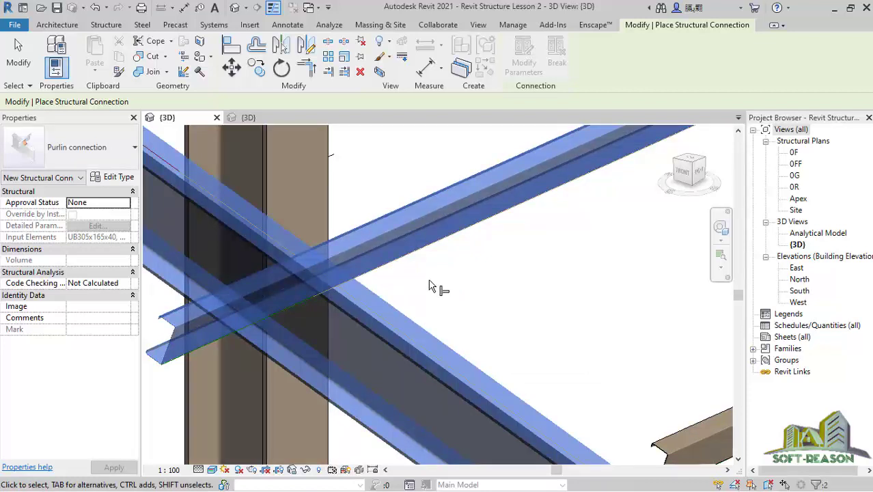
right_click(442, 263)
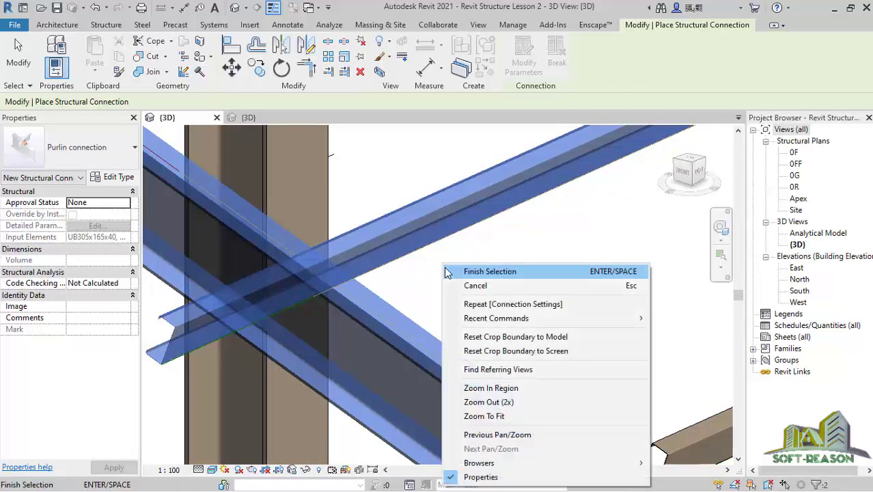
left_click(480, 274)
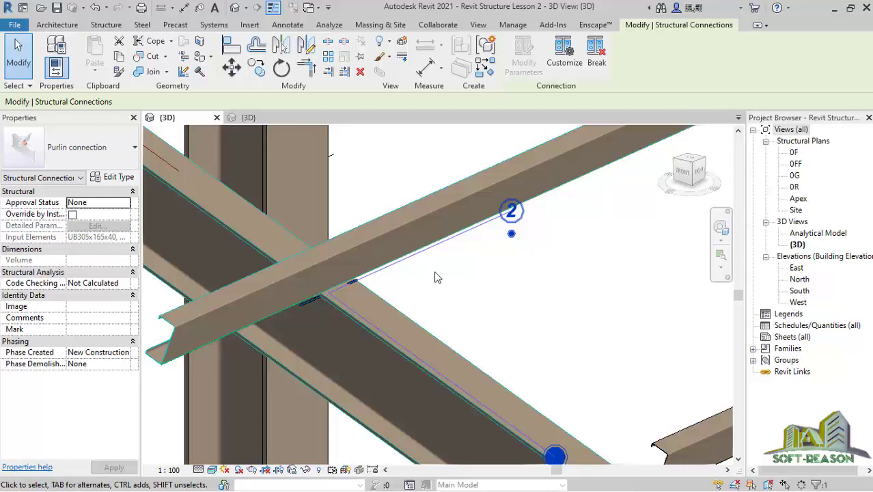
- Zoom in and select the new purlin connection to check its symbol
scroll(364, 210, "down", 3)
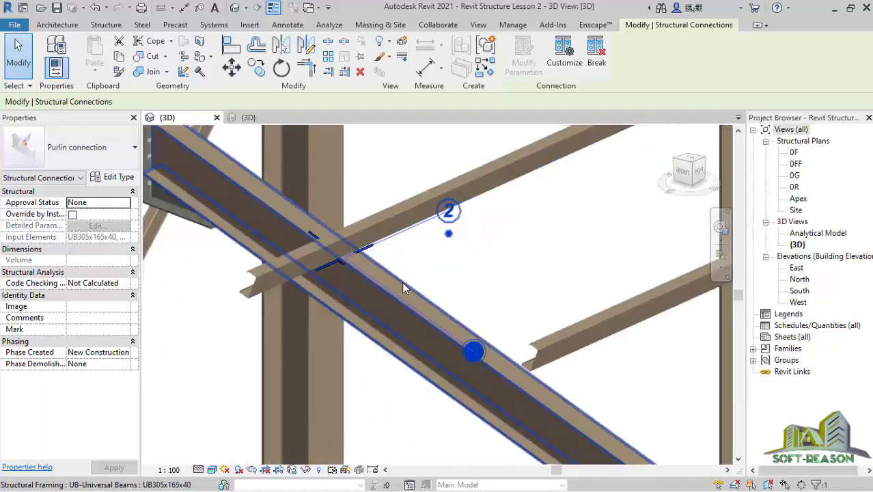
scroll(402, 282, "up", 2)
scroll(385, 253, "up", 4)
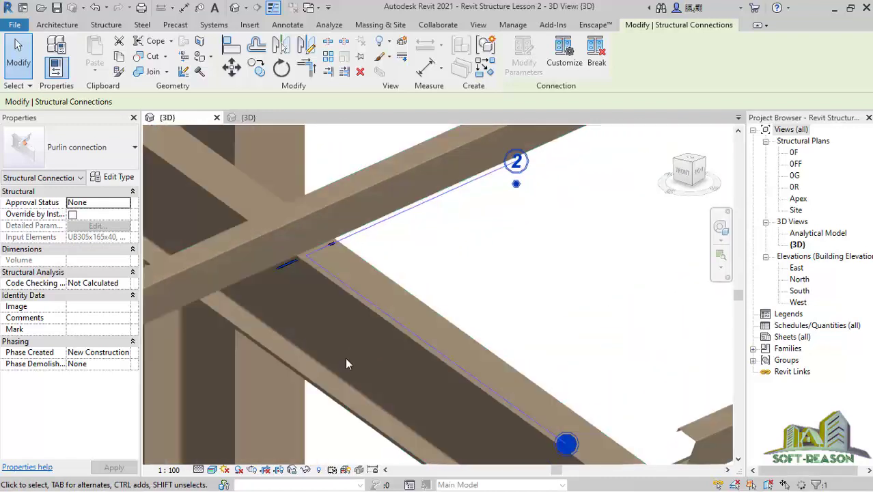
scroll(345, 357, "down", 2)
key("Escape")
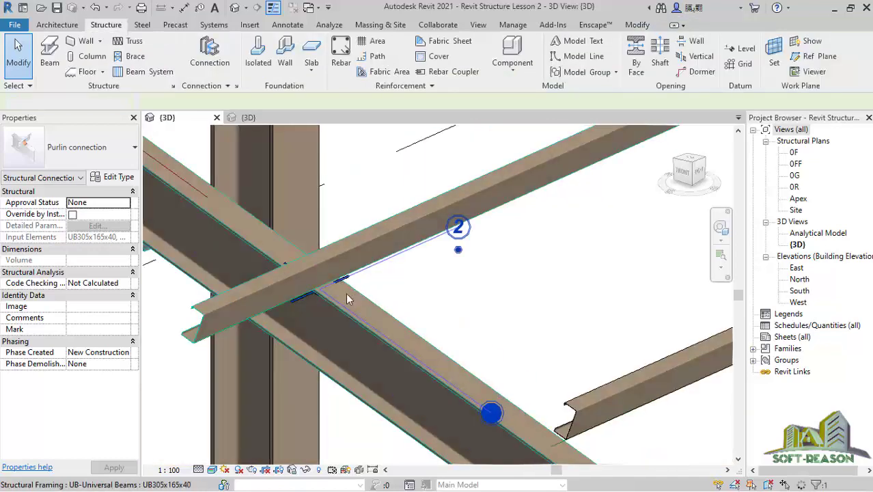
scroll(320, 284, "up", 3)
left_click(321, 291)
scroll(403, 317, "down", 2)
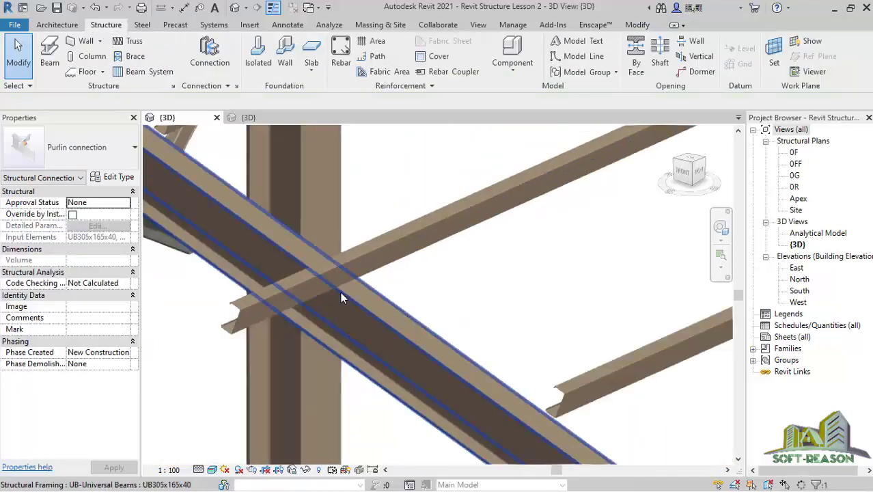
key("Escape")
scroll(348, 287, "up", 3)
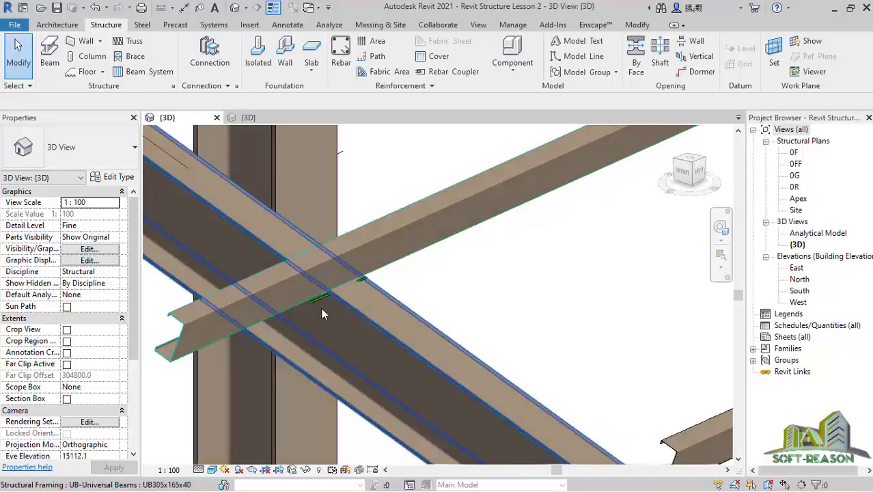
left_click(335, 293)
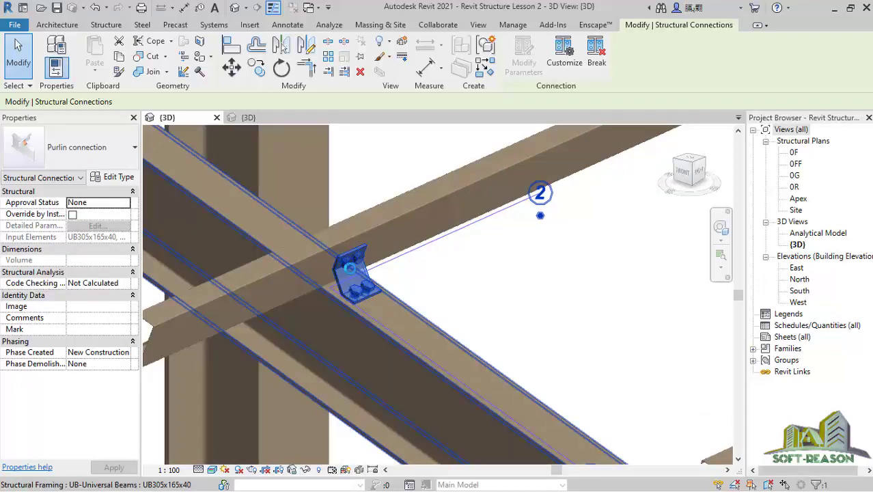
- Deselect the connection and orbit around the four-bolt angle cleat on the rafter
scroll(386, 300, "up", 3)
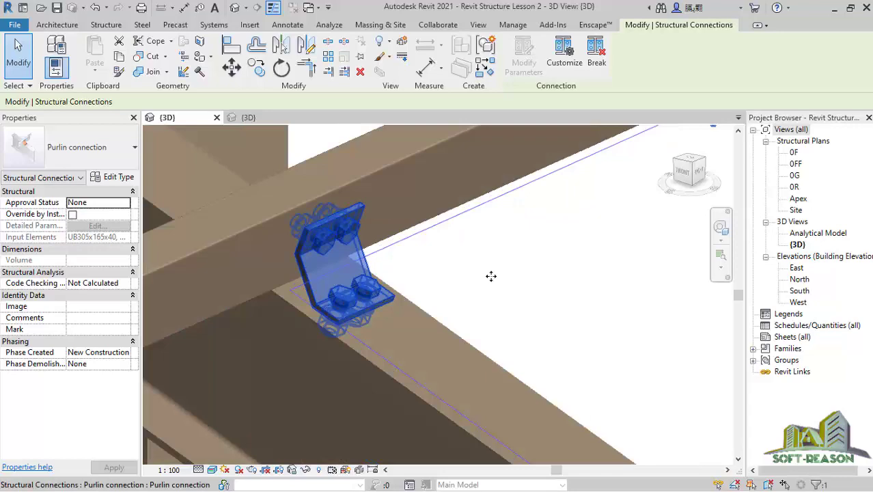
left_click(408, 279)
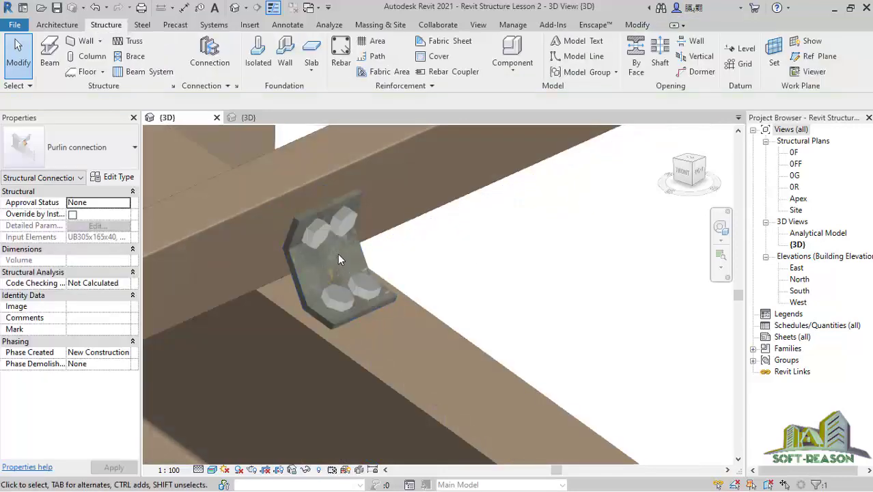
scroll(370, 220, "down", 3)
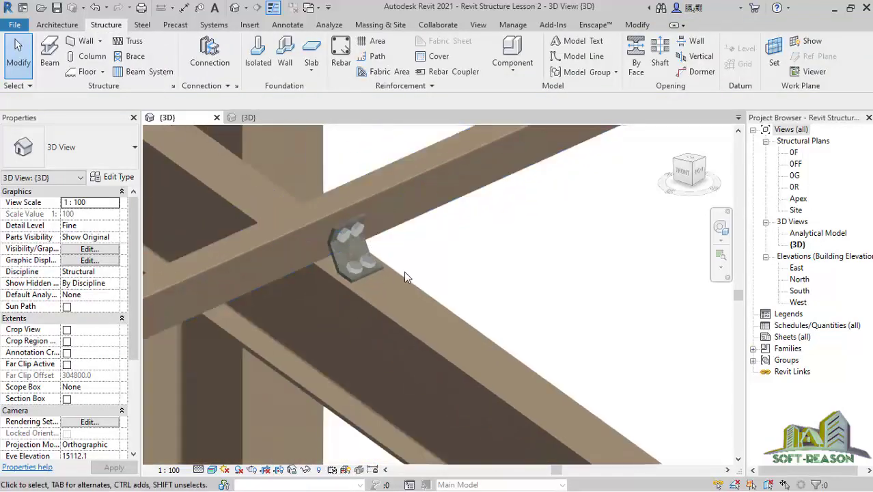
middle_click_drag(404, 276, 376, 271, "shift")
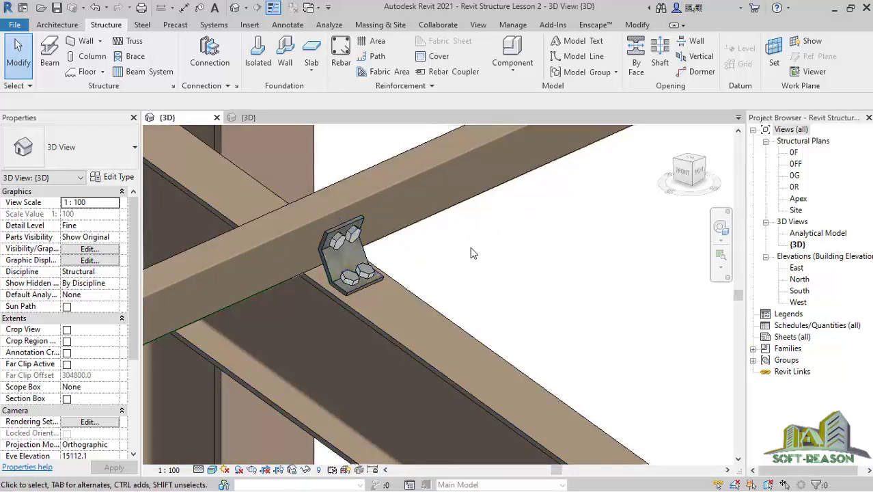
- Set the purlin connection to Override by Instance and review its 71, 50, 35, 70, 50 mm distances
left_click(328, 271)
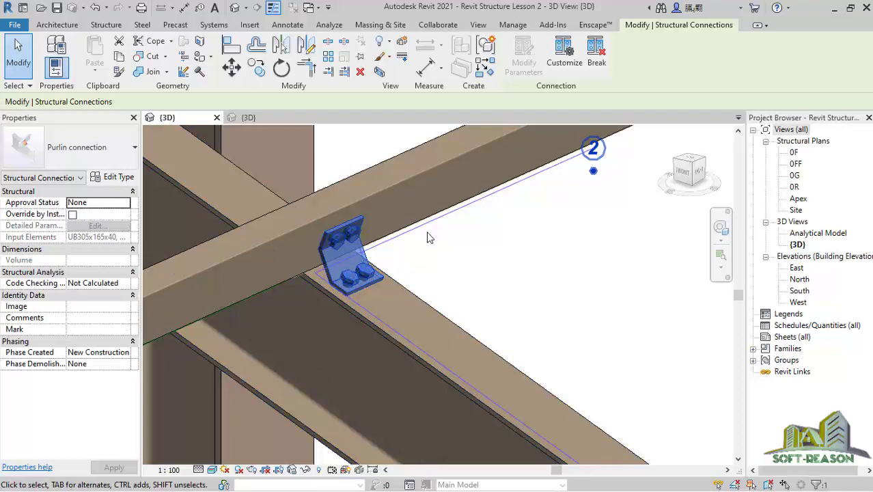
left_click(72, 215)
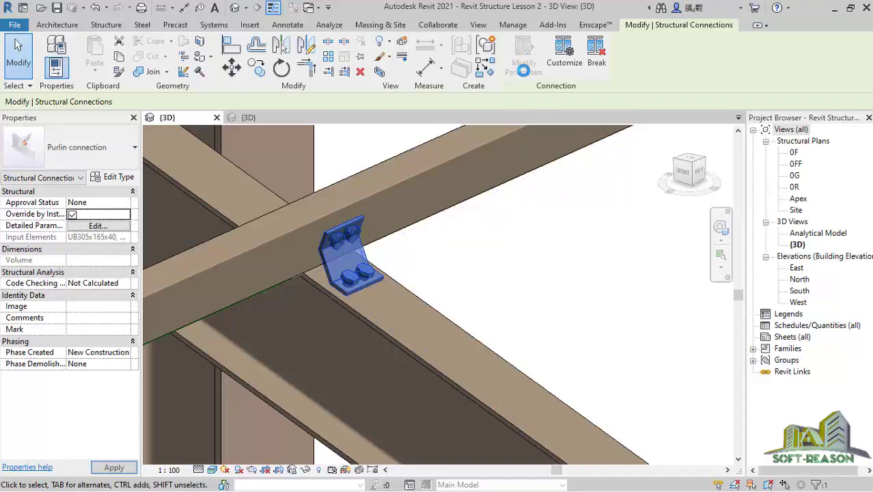
left_click(525, 74)
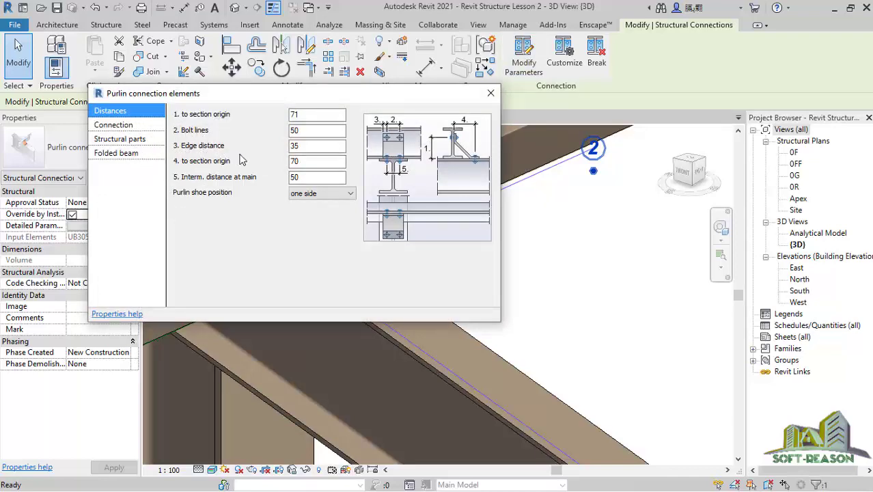
left_click(321, 193)
left_click_drag(361, 94, 562, 247)
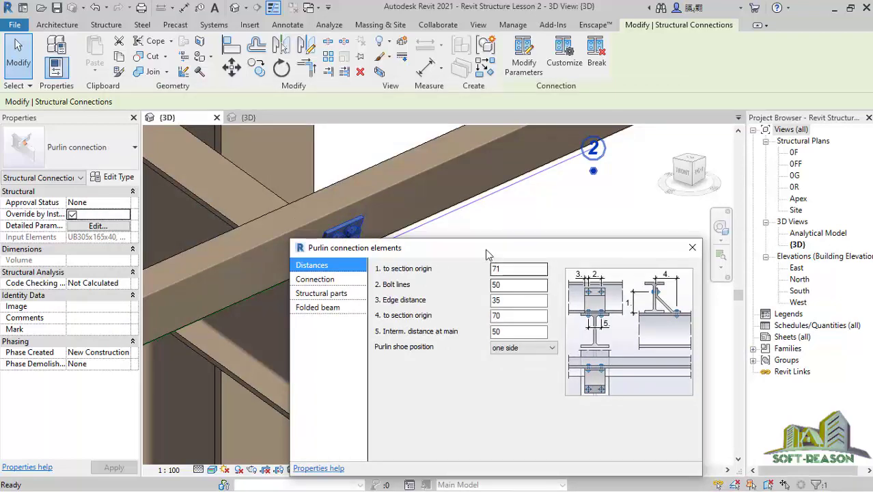
left_click_drag(487, 248, 648, 121)
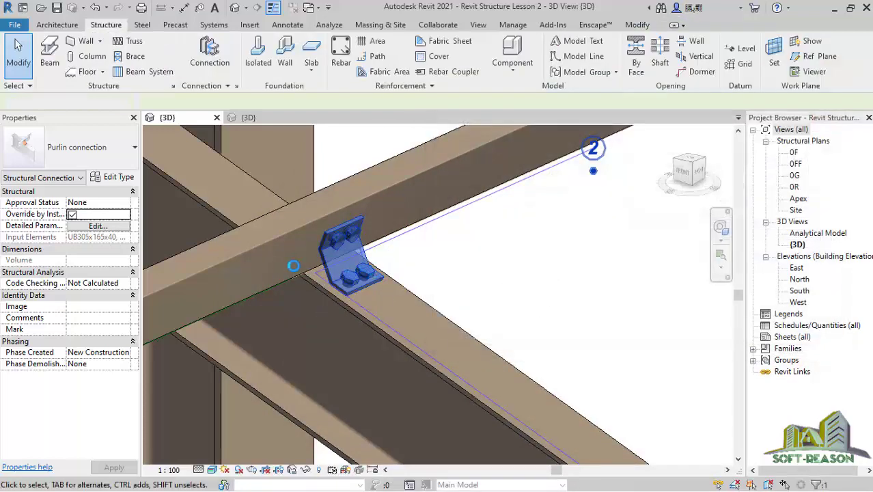
- Zoom and orbit the 3D view to frame the next rafter crossed by uncleated C purlins
key("Escape")
scroll(294, 265, "down", 2)
middle_click_drag(314, 239, 304, 227, "shift")
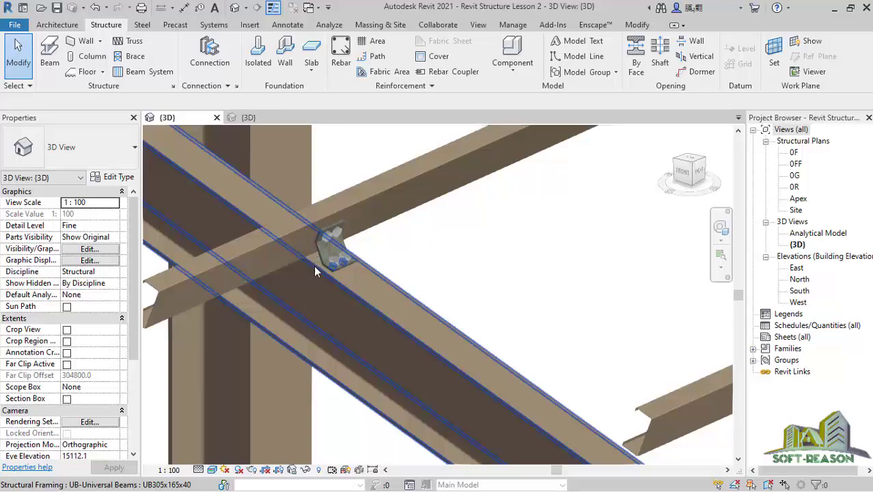
scroll(313, 265, "up", 2)
scroll(290, 265, "down", 3)
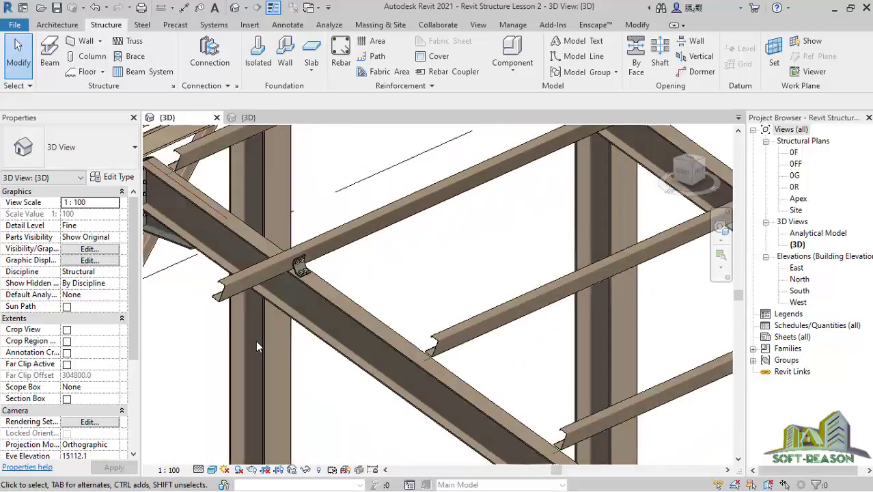
scroll(255, 341, "down", 1)
middle_click_drag(494, 214, 486, 211, "shift")
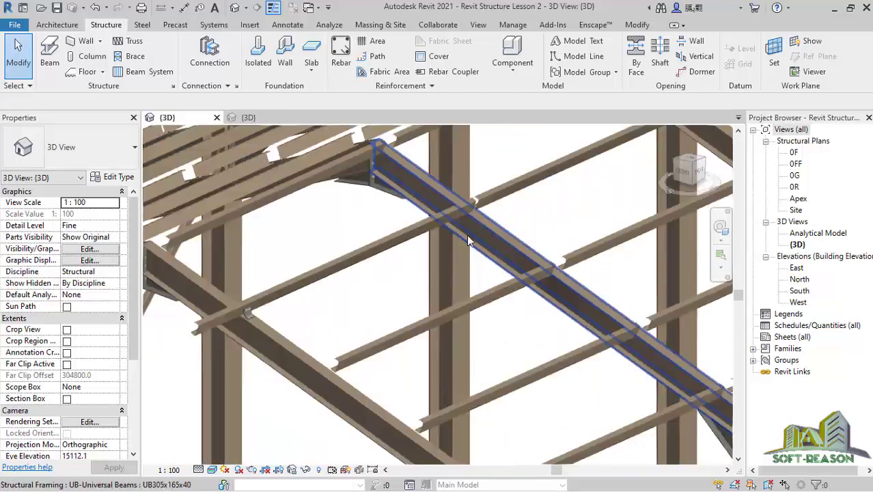
scroll(493, 214, "up", 3)
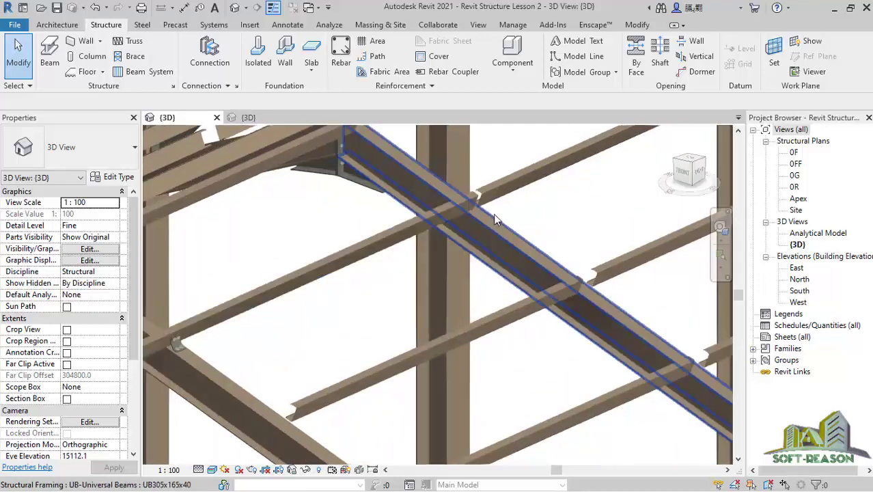
mouse_move(495, 219)
middle_mouse_down("shift")
mouse_move(447, 230)
mouse_move(484, 224)
middle_mouse_up("shift")
scroll(482, 222, "down", 3)
scroll(502, 221, "up", 4)
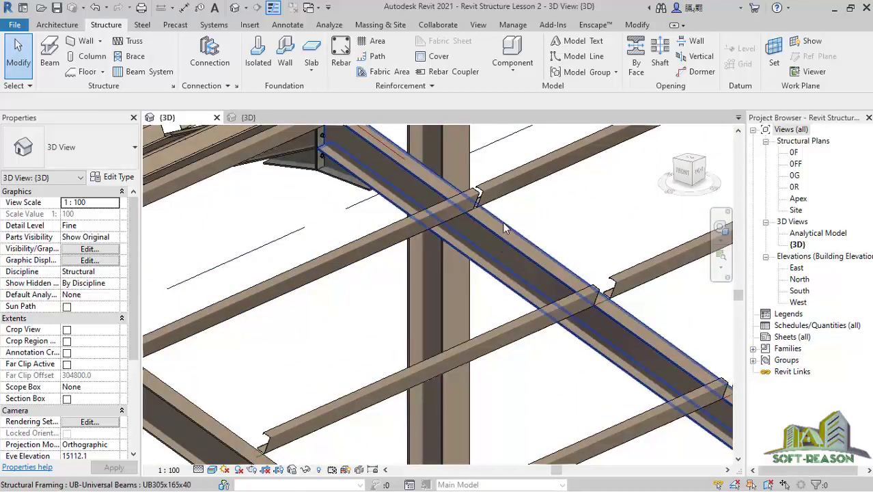
scroll(503, 220, "down", 3)
scroll(498, 222, "up", 3)
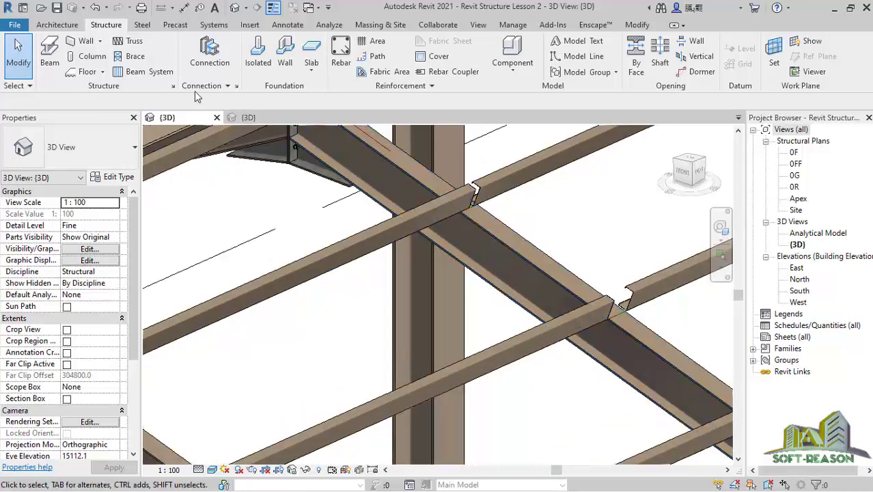
- Start a Generic Connection with the UB305x165x40 rafter and the crossing C purlin as members
left_click(209, 53)
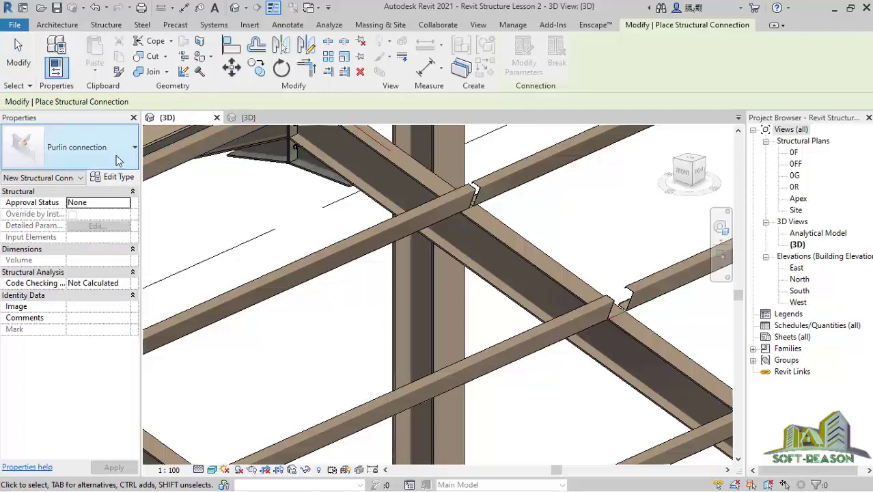
left_click(113, 151)
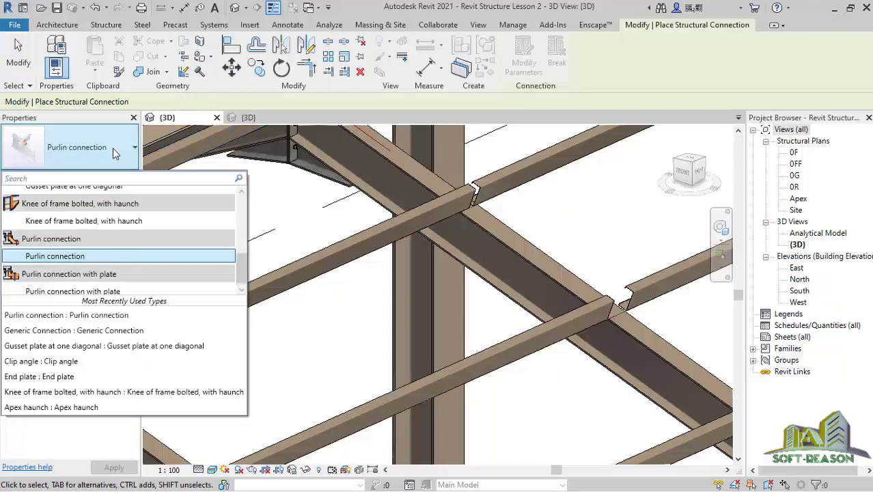
scroll(68, 254, "up", 3)
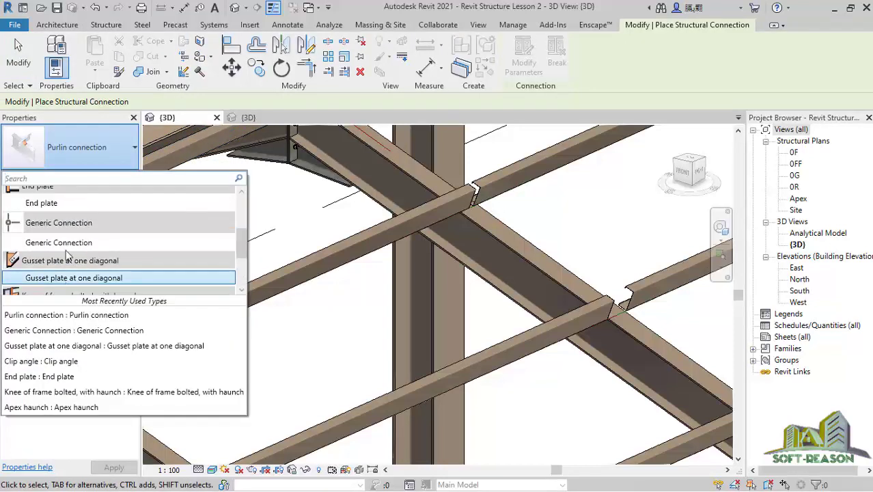
mouse_move(59, 248)
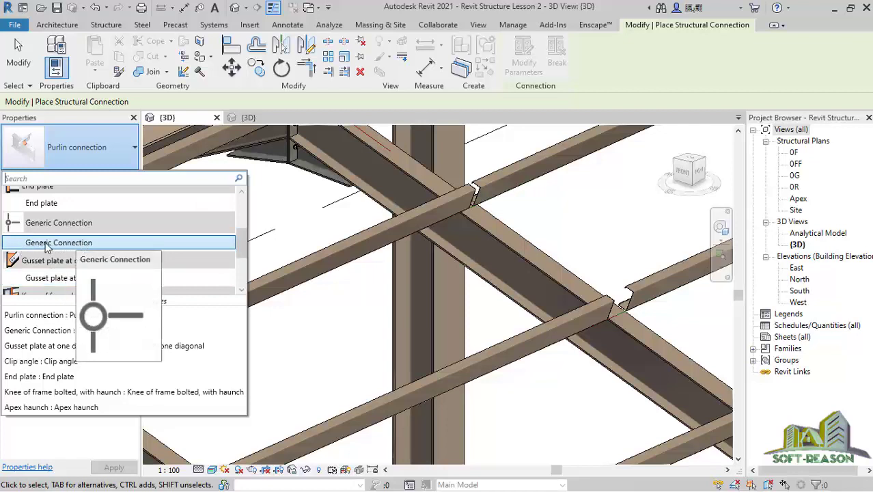
left_click(53, 247)
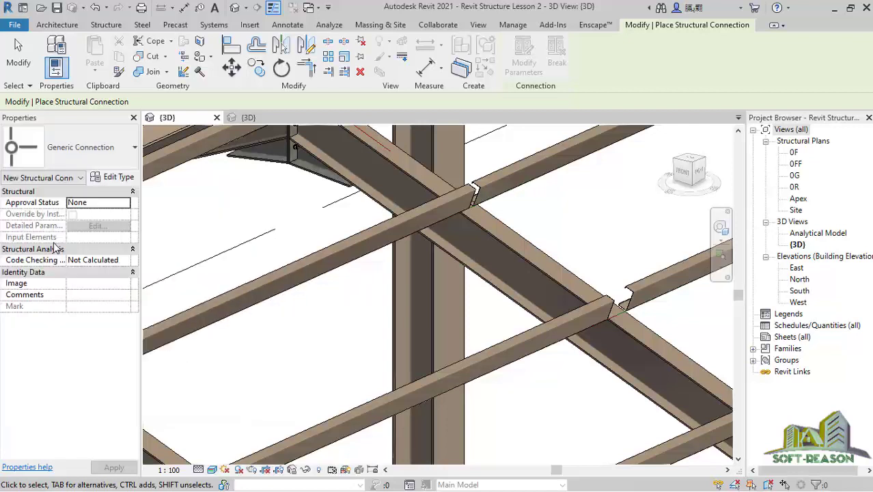
left_click(482, 239)
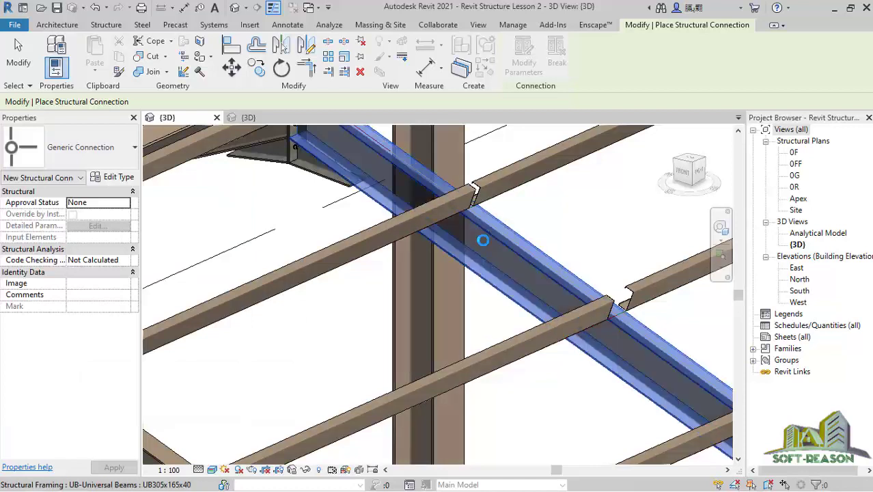
left_click(497, 206)
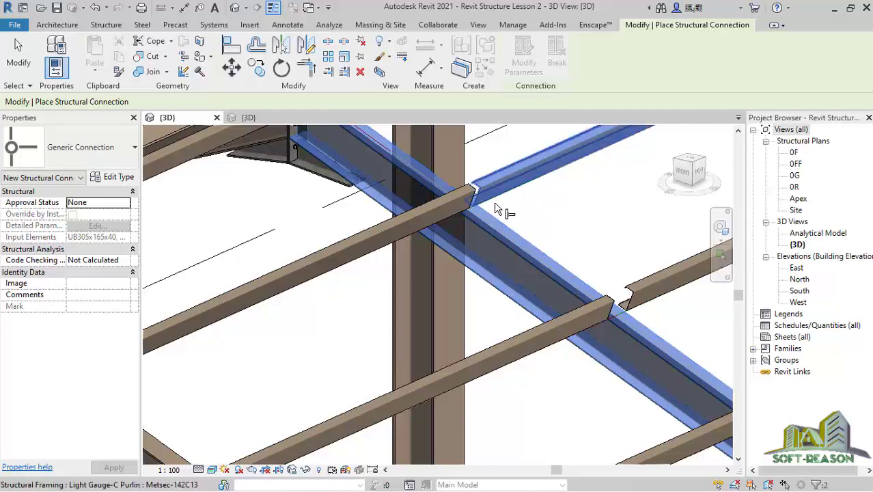
right_click(516, 202)
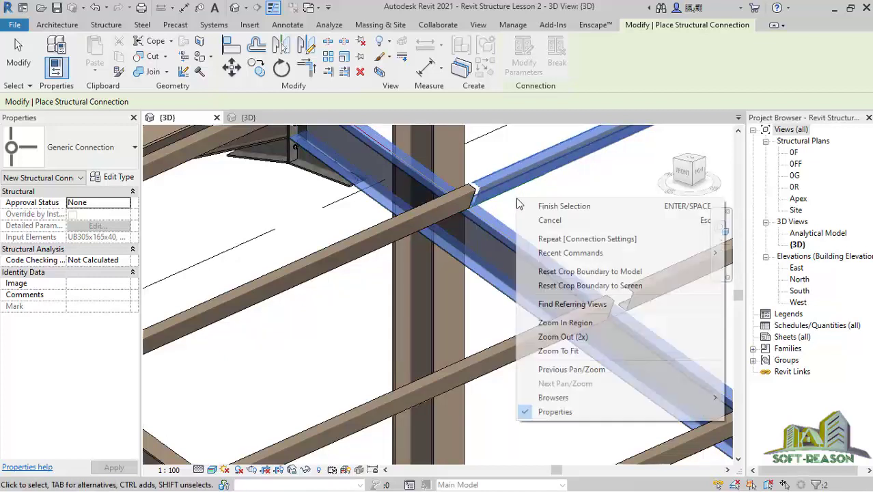
- Create the connection and change its type to Purlin connection with plate
left_click(560, 206)
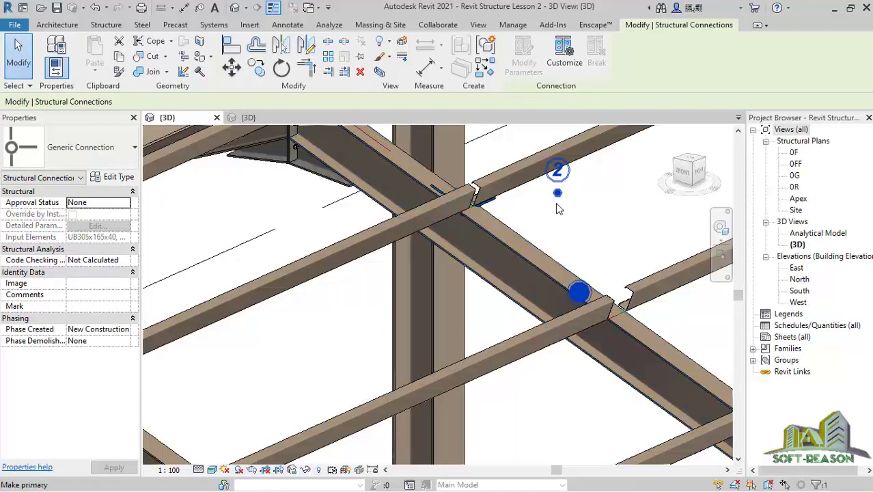
left_click(101, 146)
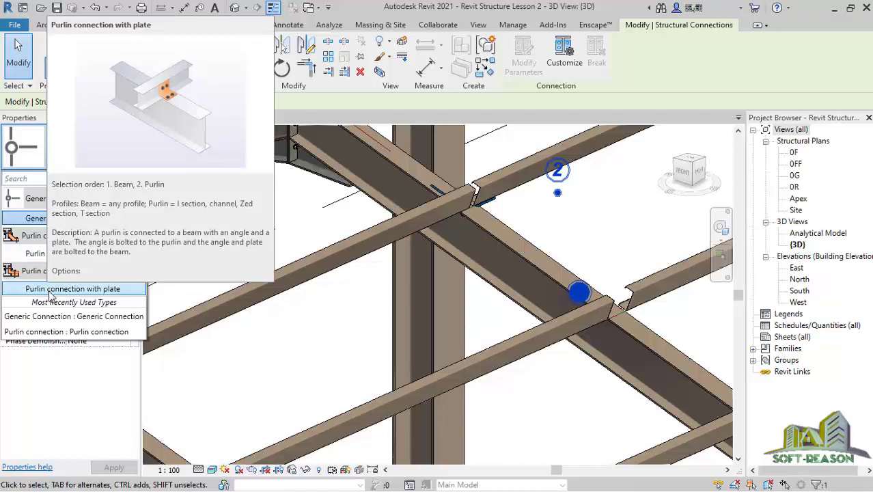
left_click(49, 293)
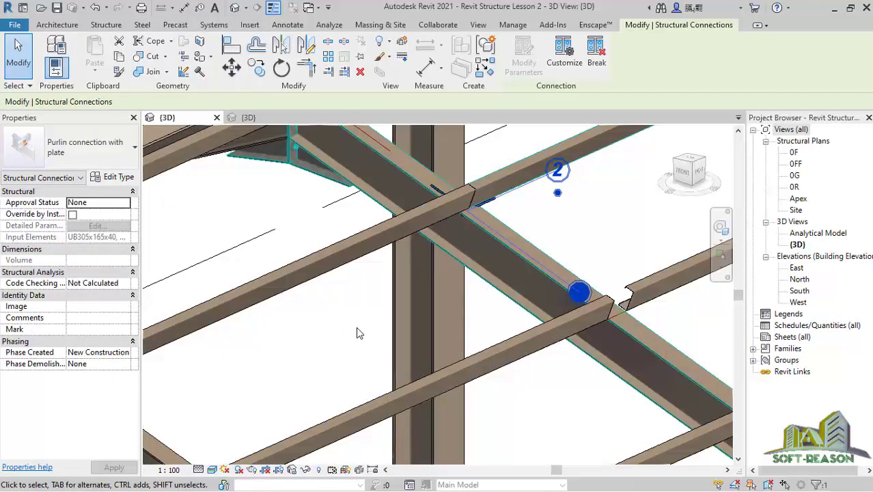
- Apply the Purlin connection with plate and zoom and orbit around the new bolted cleat
key("Return")
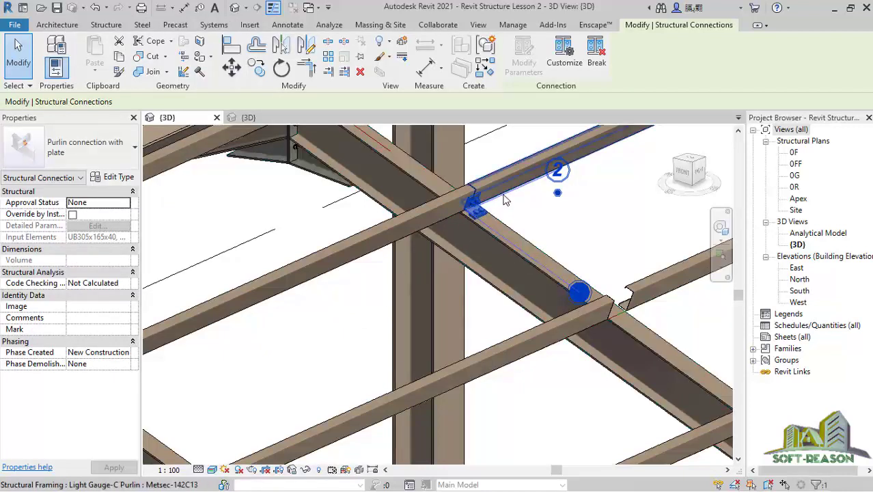
scroll(507, 209, "up", 4)
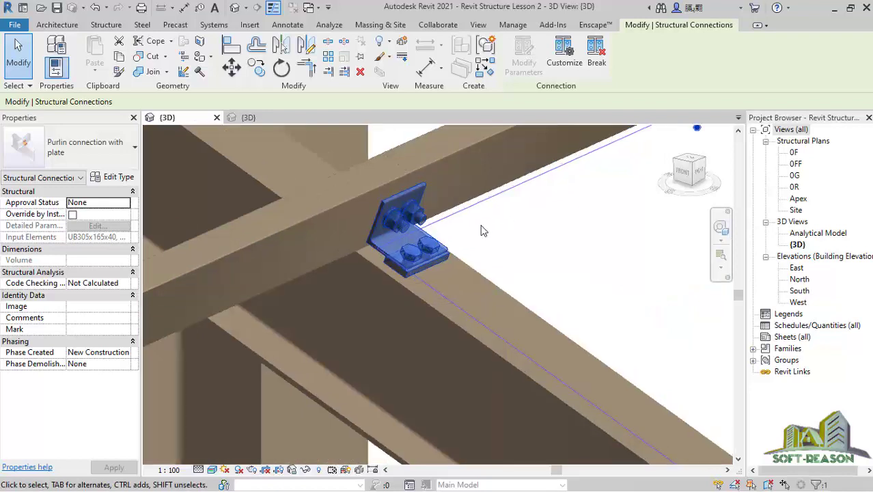
scroll(442, 285, "up", 2)
middle_click_drag(443, 285, 491, 186, "shift")
scroll(506, 181, "down", 2)
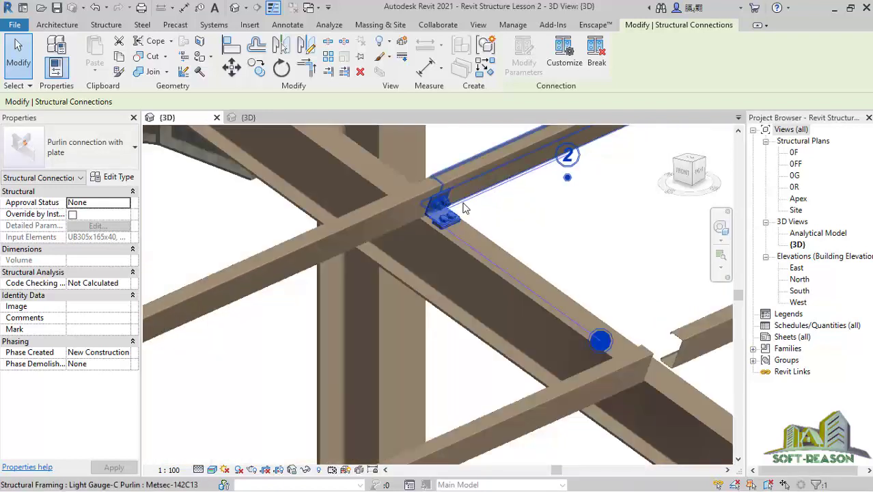
scroll(492, 192, "down", 3)
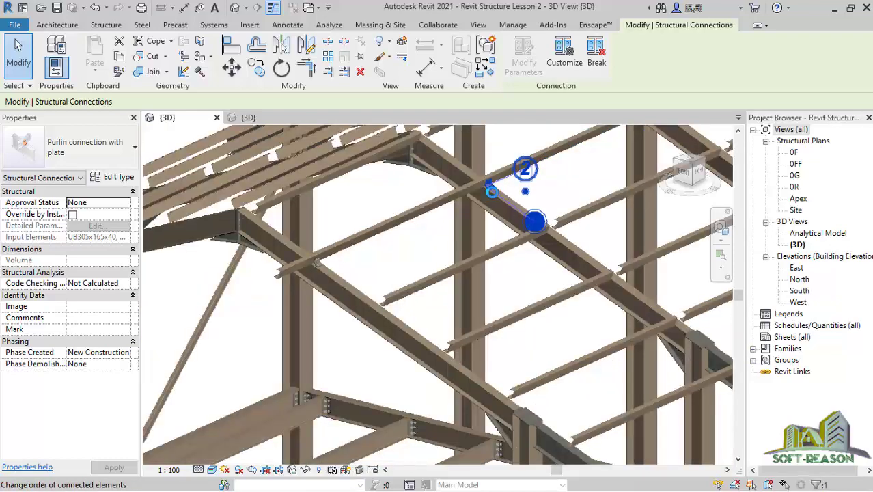
scroll(321, 274, "down", 5)
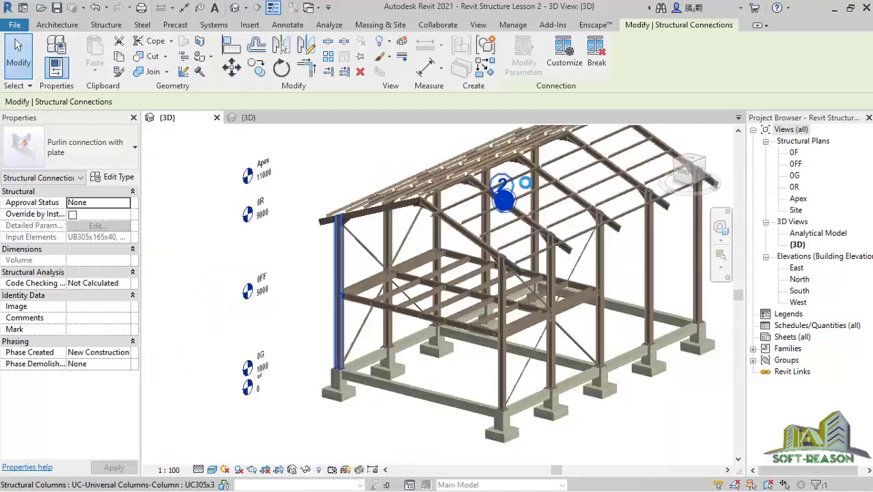
scroll(526, 186, "up", 3)
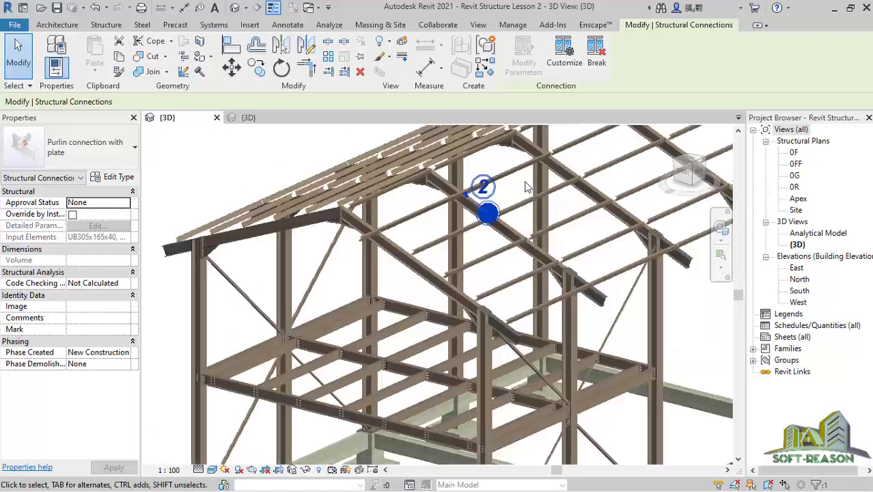
scroll(517, 183, "up", 2)
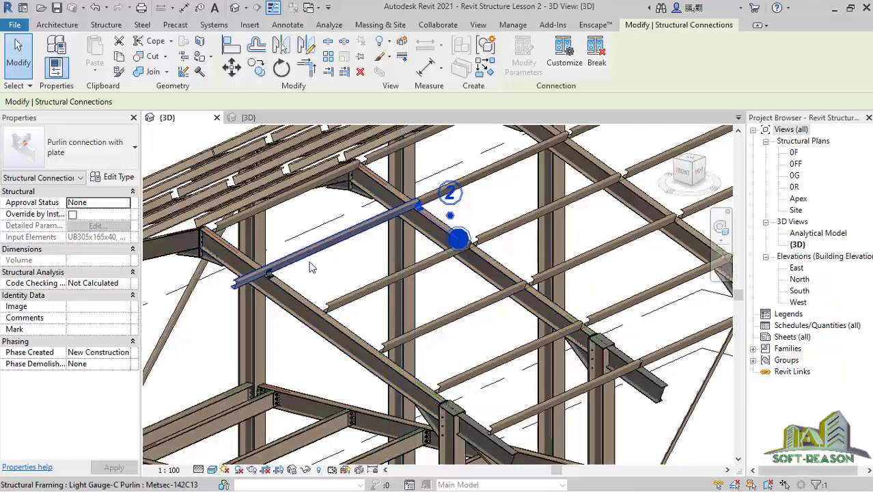
scroll(330, 280, "up", 1)
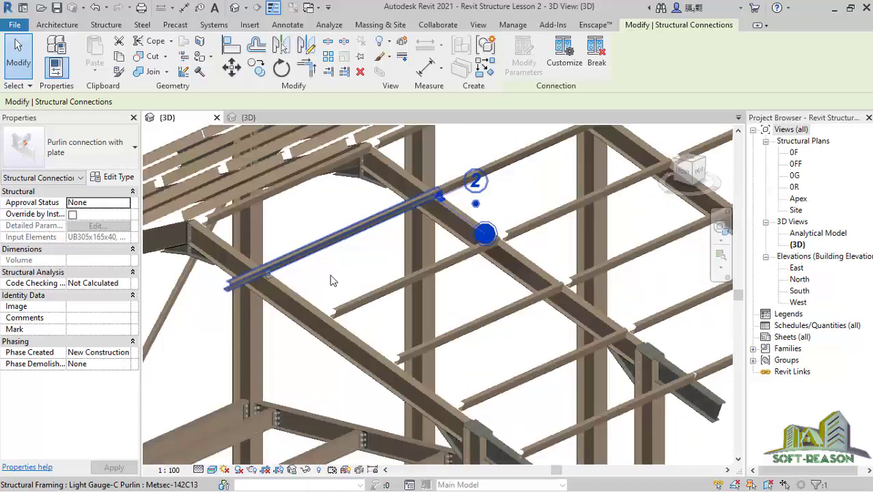
scroll(330, 280, "up", 1)
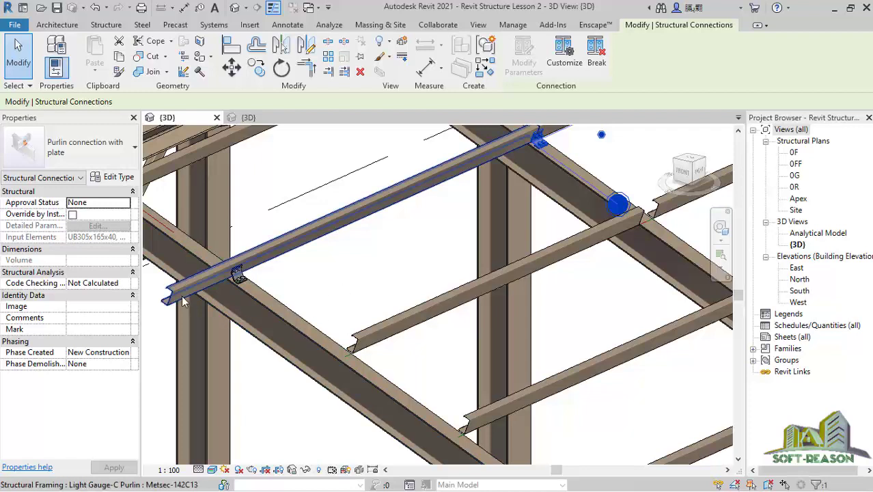
scroll(344, 232, "down", 1)
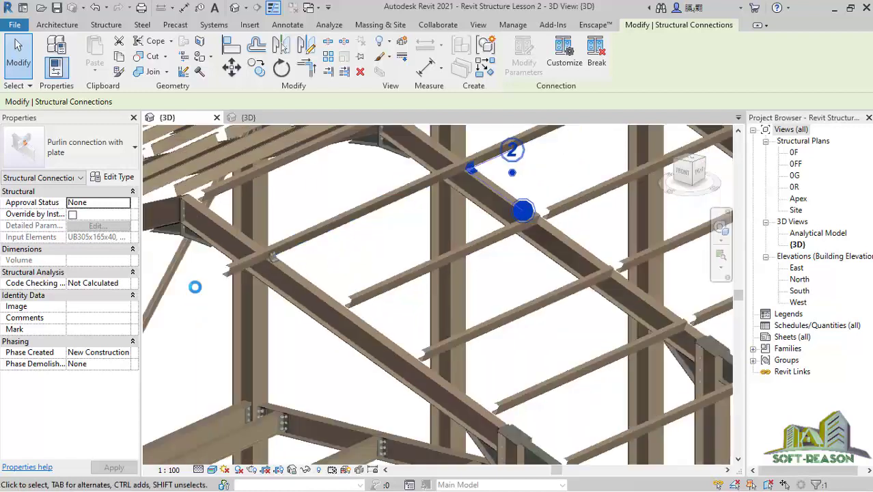
scroll(194, 286, "down", 1)
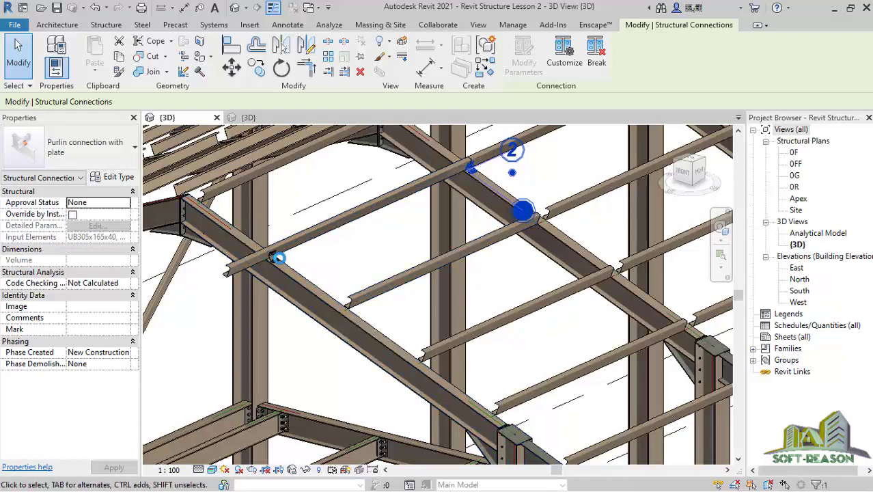
scroll(279, 257, "up", 2)
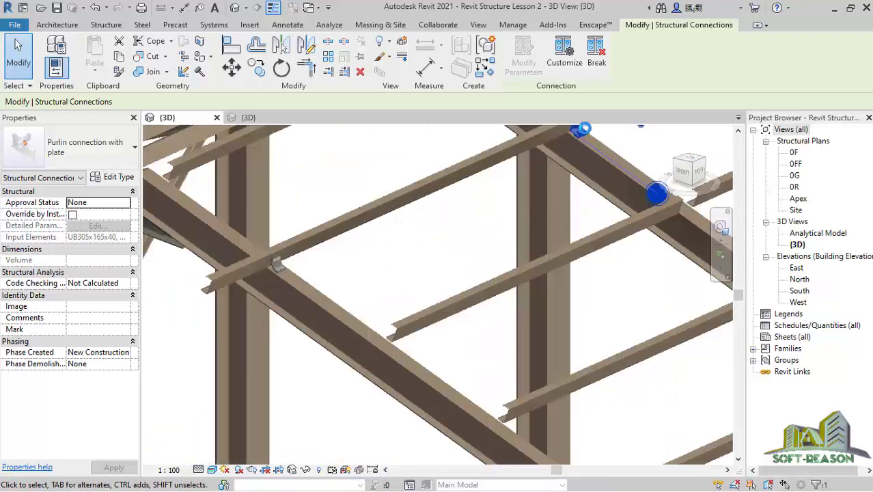
mouse_move(440, 256)
middle_mouse_down()
mouse_move(398, 314)
mouse_move(419, 272)
mouse_move(399, 282)
middle_mouse_up()
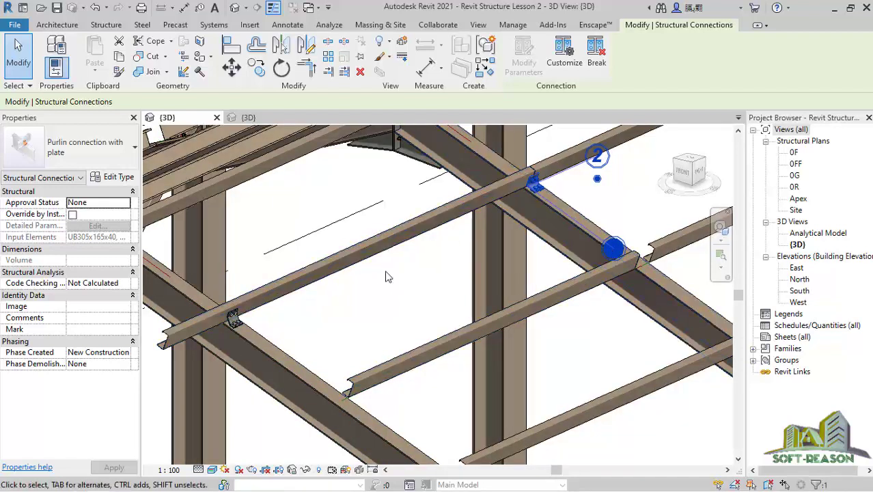
- Select the purlin connection on the rafter and show its actions, including Propagate Connection
left_click(236, 321)
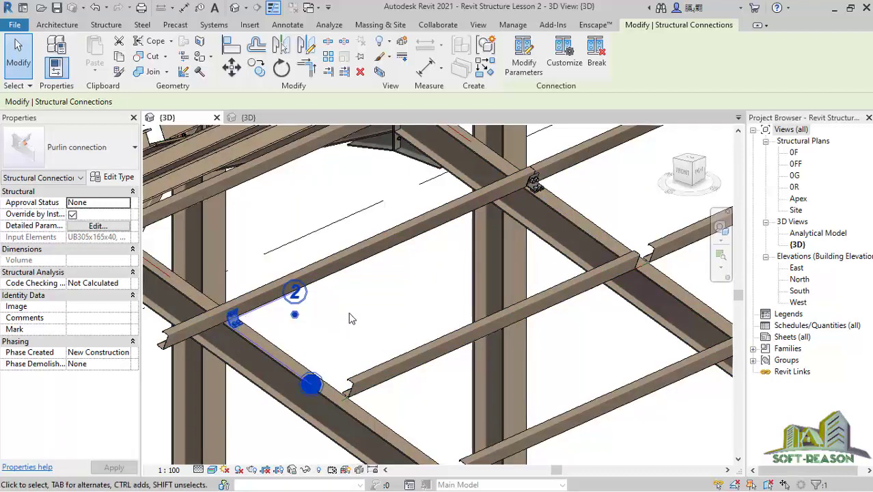
right_click(360, 299)
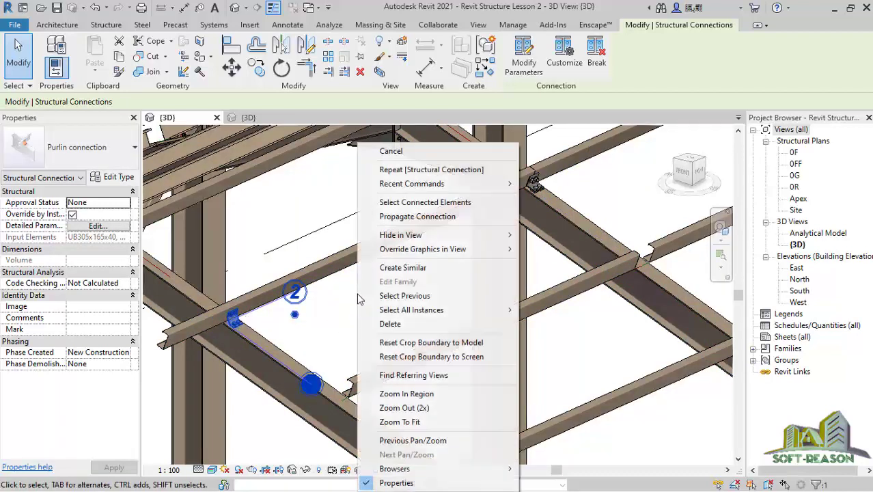
- Propagate the purlin cleat connection to all matching purlin–rafter crossings
left_click(418, 217)
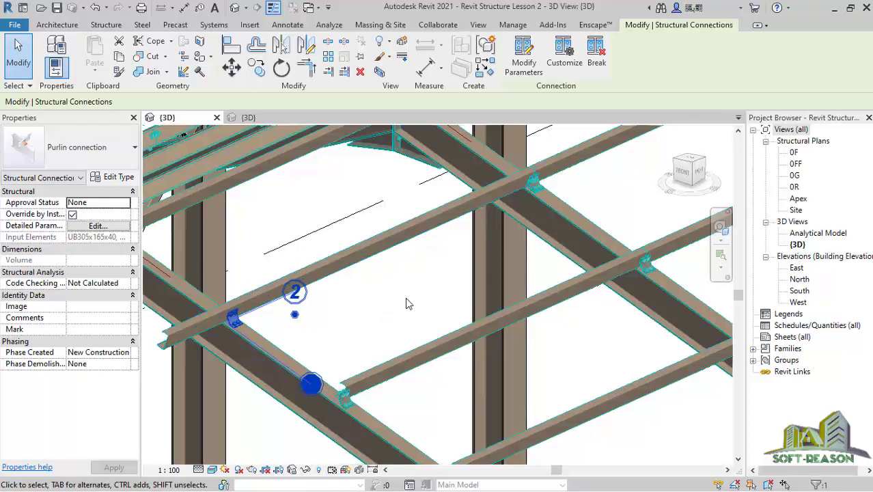
key("Escape")
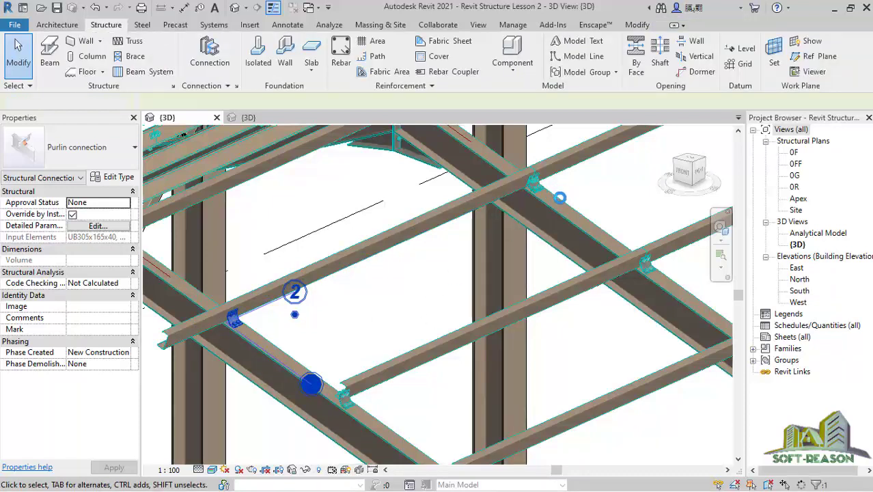
- Zoom and orbit around the roof to check the propagated cleats at each purlin crossing
scroll(311, 245, "down", 2)
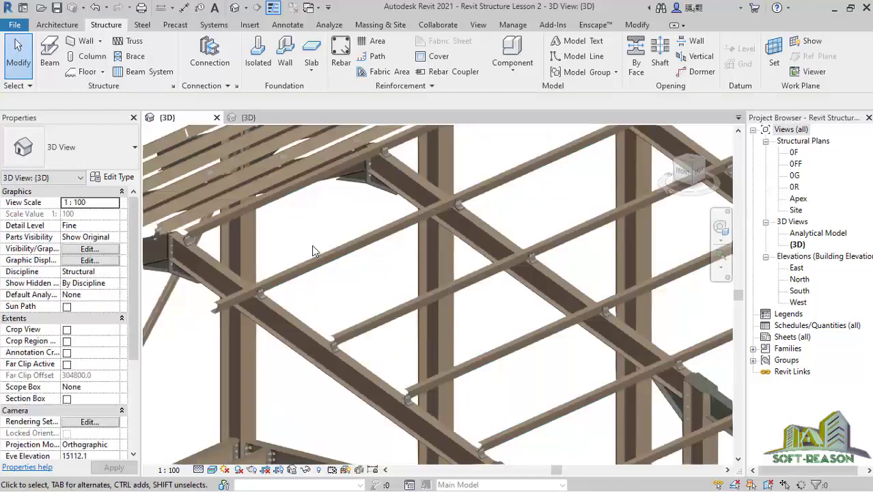
scroll(551, 272, "up", 4)
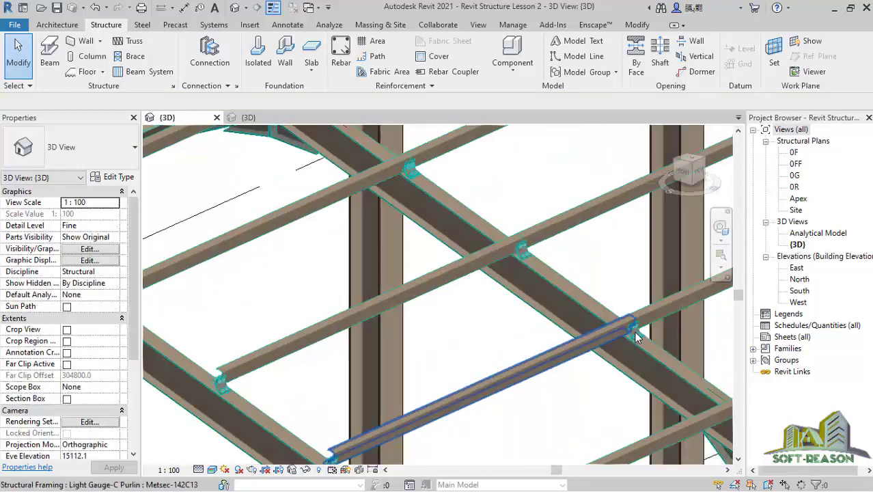
scroll(488, 228, "down", 3)
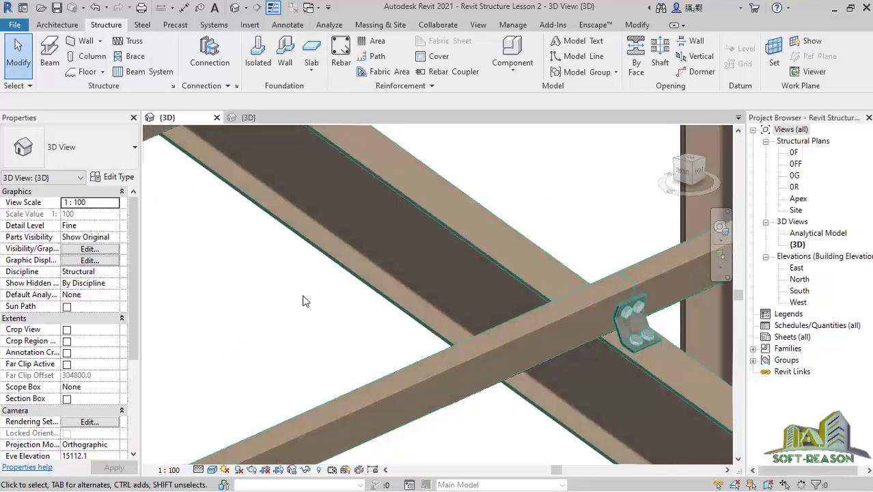
scroll(305, 313, "down", 2)
scroll(645, 372, "up", 4)
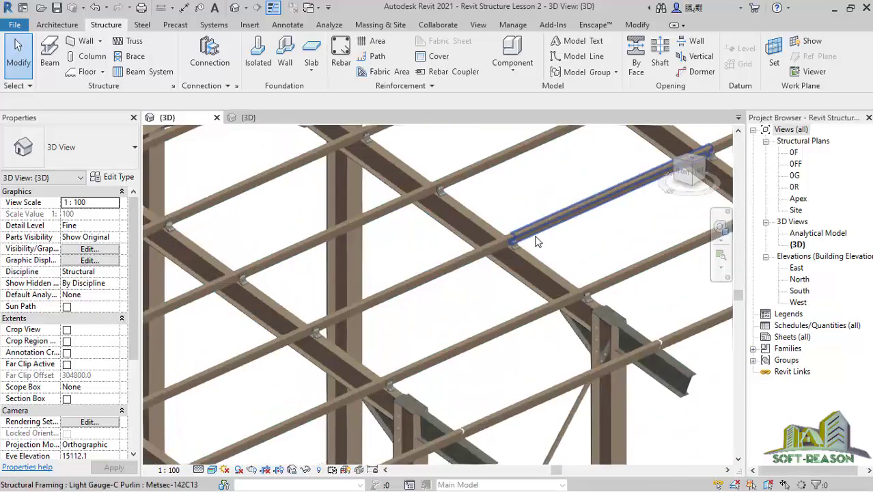
scroll(614, 348, "down", 3)
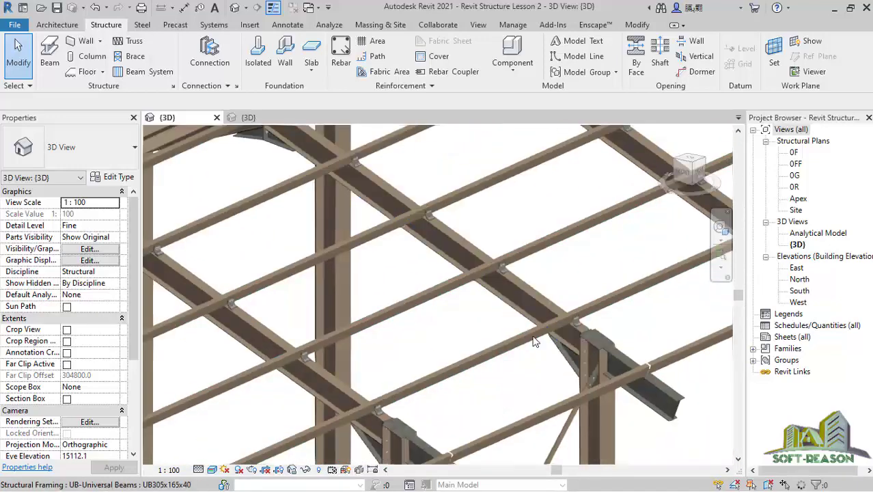
scroll(627, 343, "down", 3)
scroll(448, 360, "down", 2)
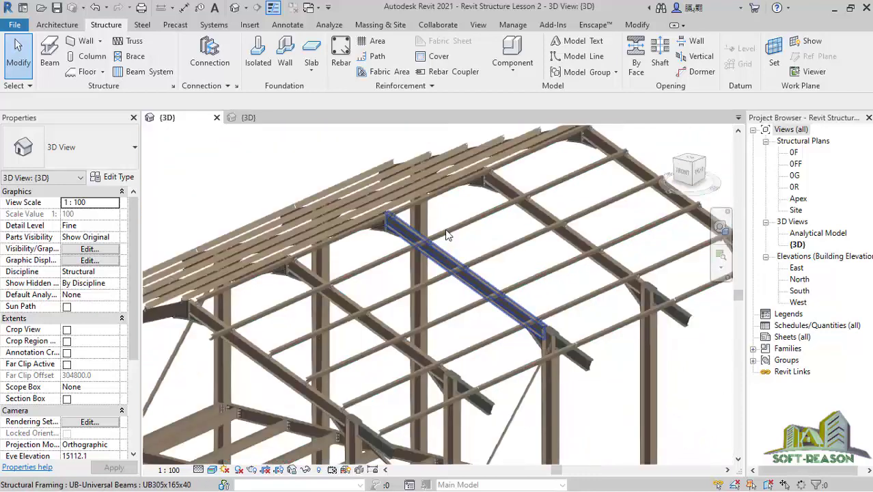
middle_click_drag(407, 216, 305, 194, "shift")
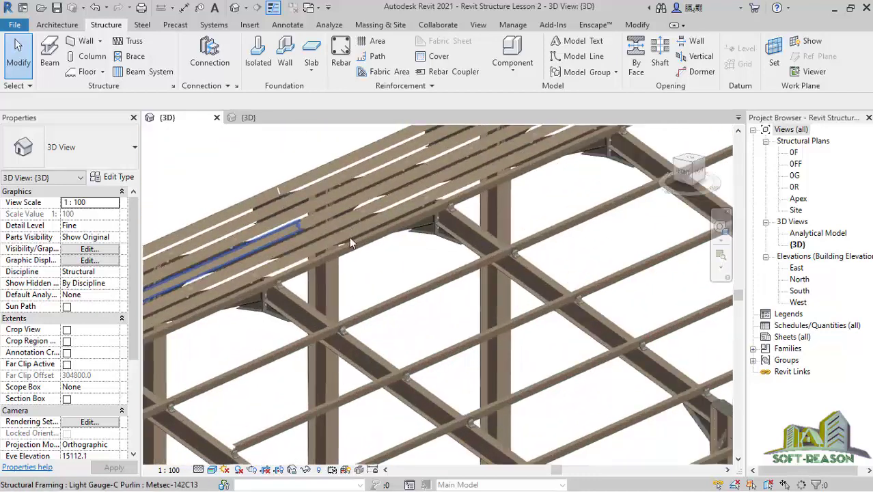
scroll(307, 193, "down", 4)
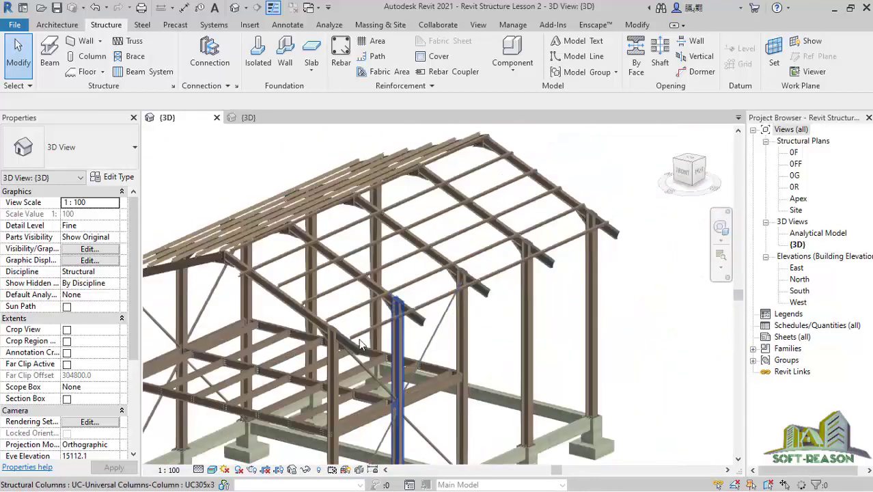
scroll(360, 344, "up", 5)
scroll(498, 258, "up", 3)
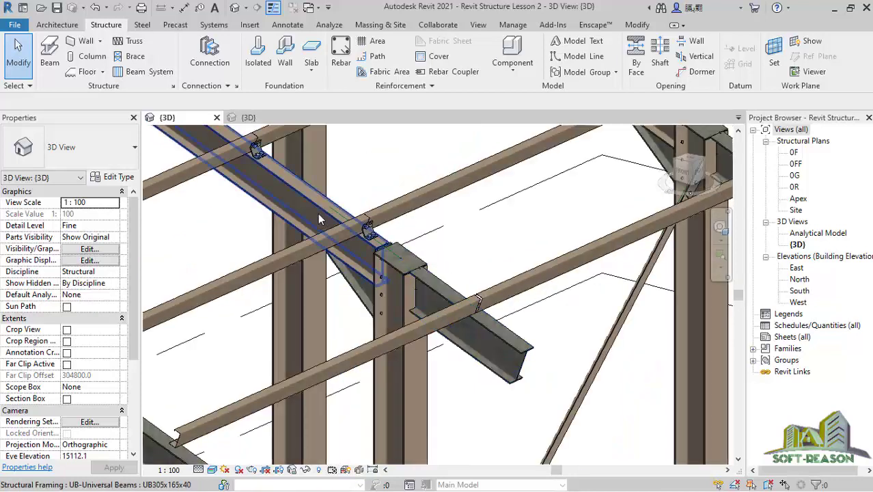
scroll(316, 212, "up", 2)
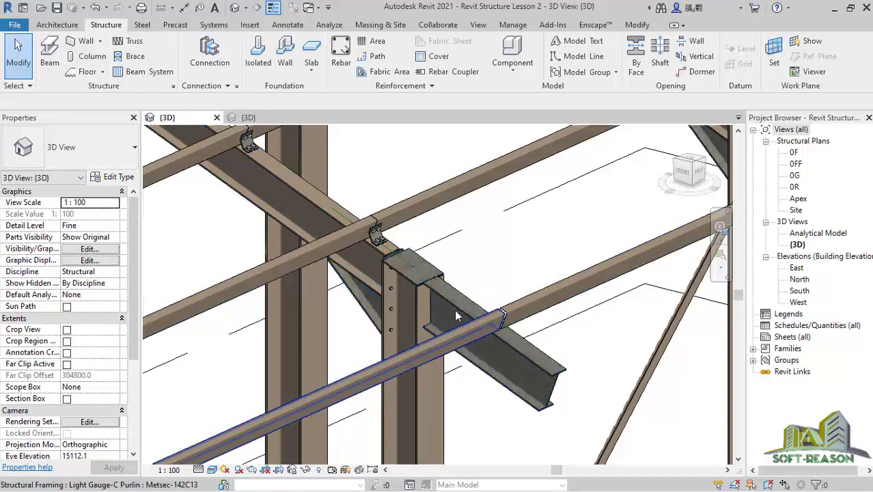
scroll(507, 338, "down", 3)
scroll(495, 311, "up", 2)
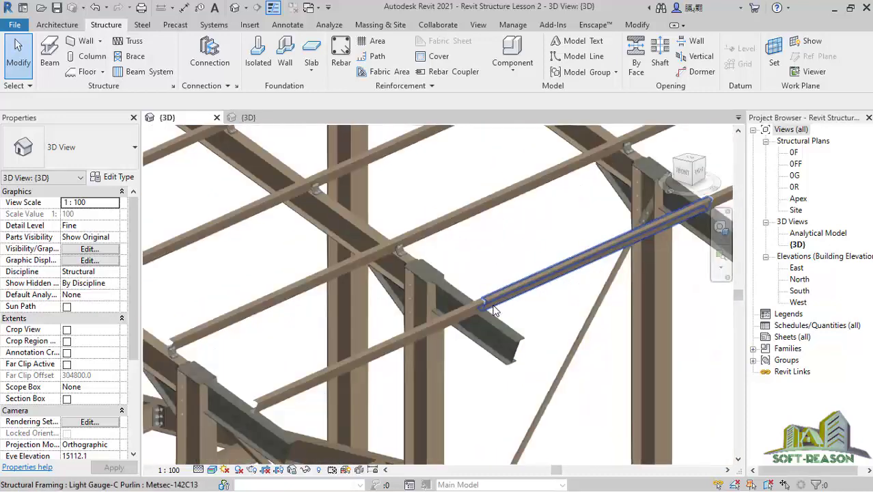
- Place a Purlin connection joining the haunched rafter and the C purlin lacking a cleat
left_click(210, 51)
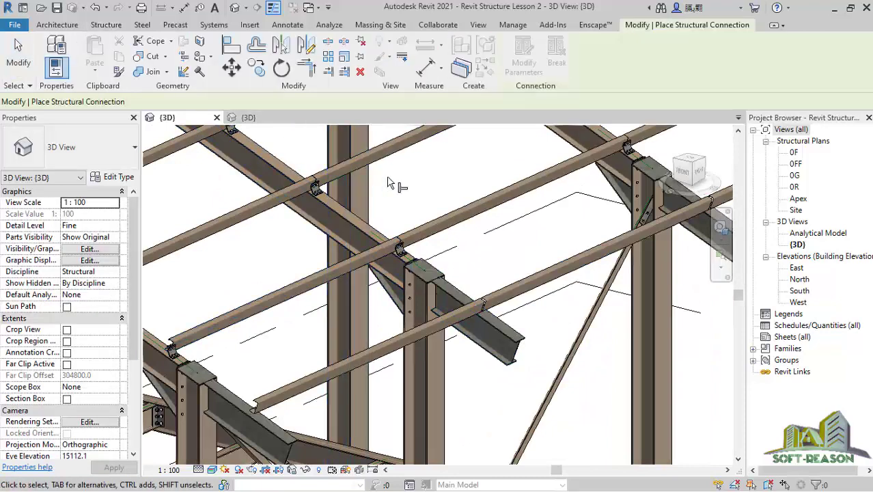
left_click(81, 147)
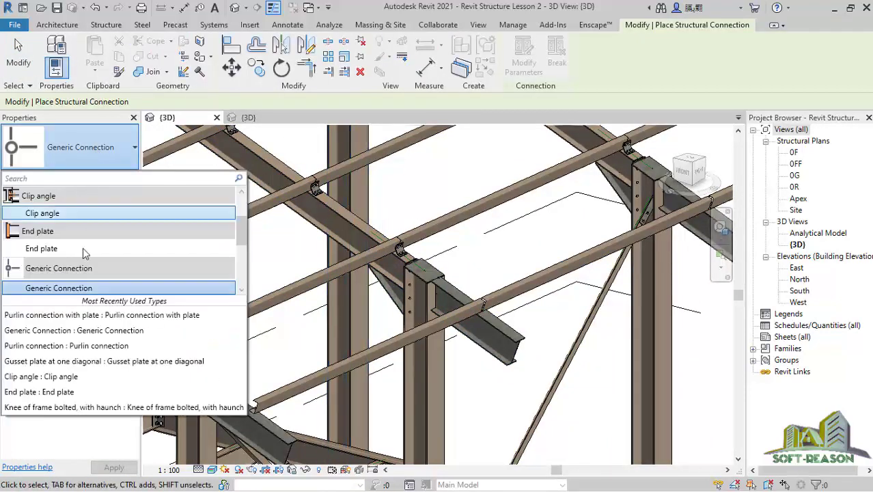
scroll(92, 280, "down", 4)
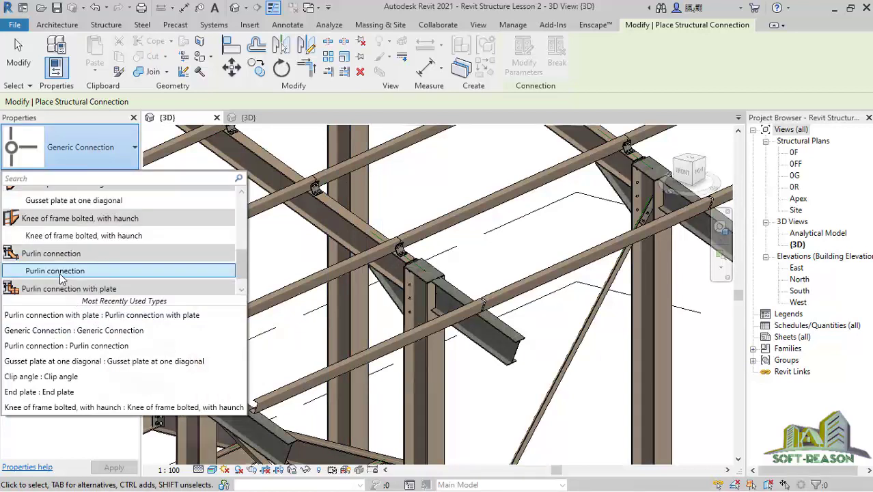
left_click(65, 272)
left_click(420, 321)
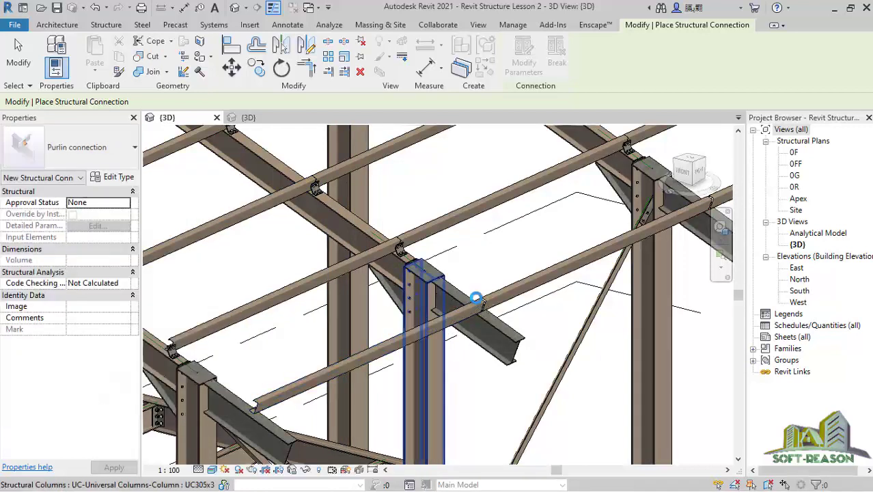
scroll(485, 305, "up", 5)
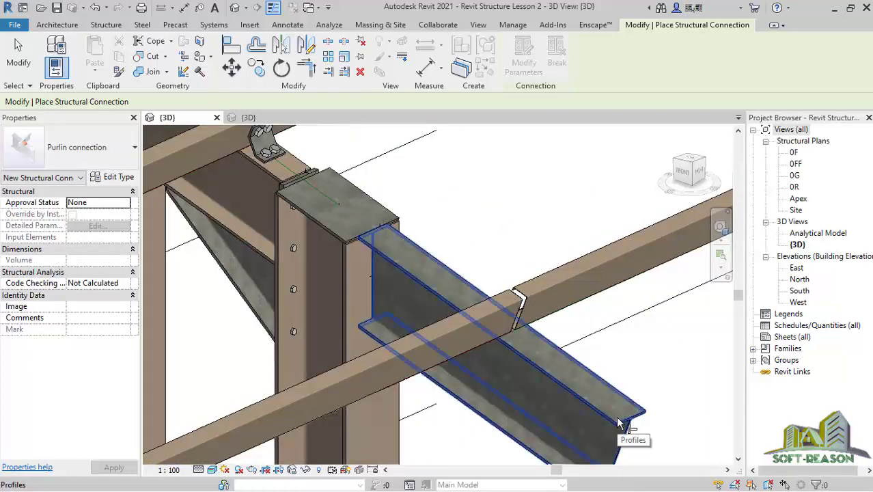
left_click(418, 419)
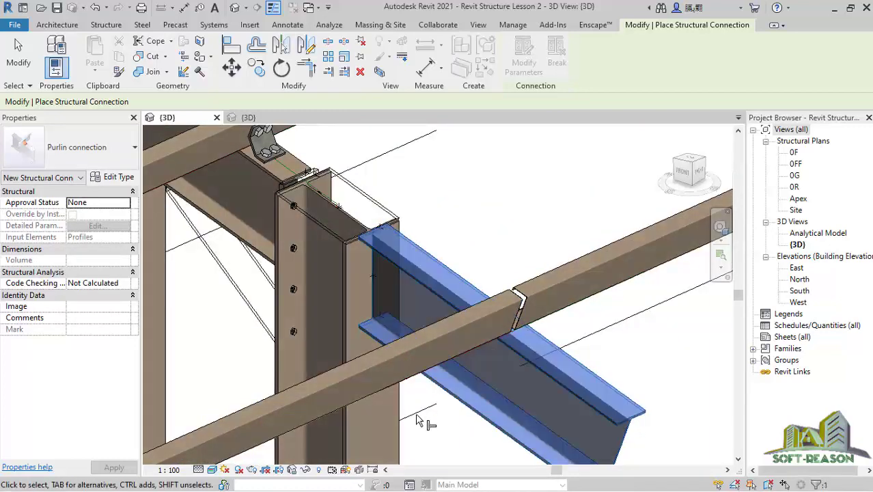
left_click(575, 309)
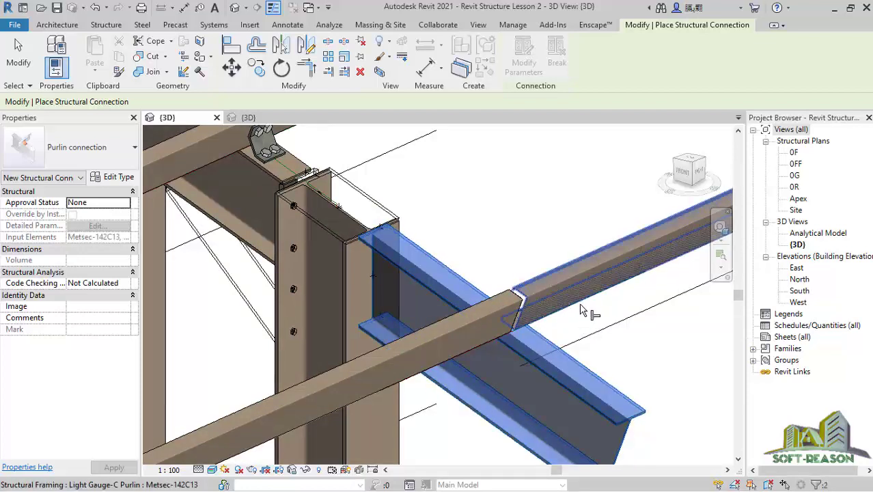
right_click(547, 293)
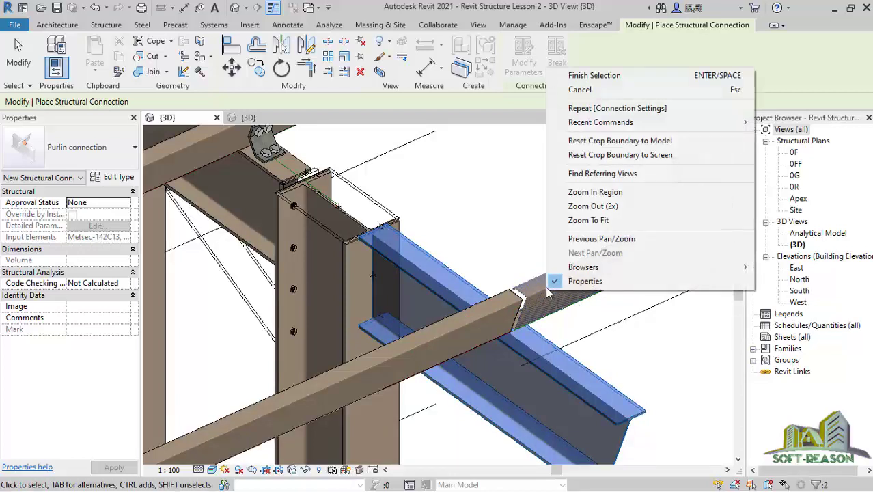
left_click(581, 75)
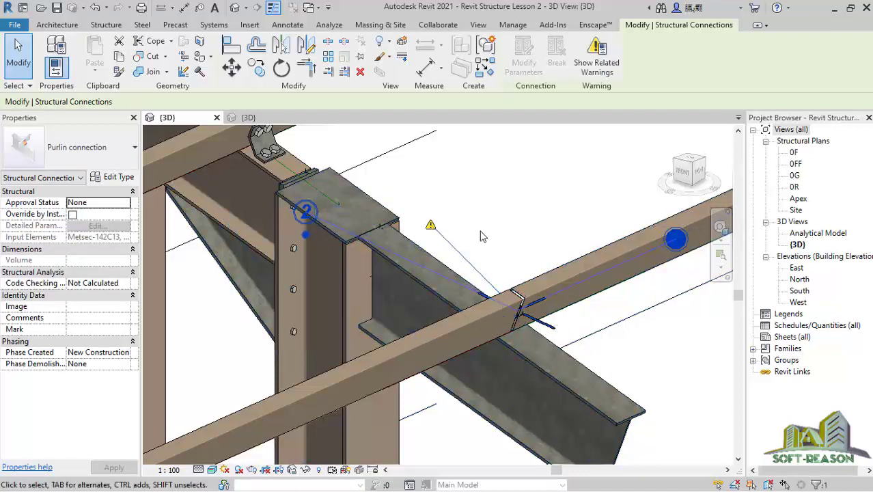
- Make the haunched rafter the primary member, then select and zoom in on the bolted cleat
middle_click_drag(481, 236, 550, 297, "shift")
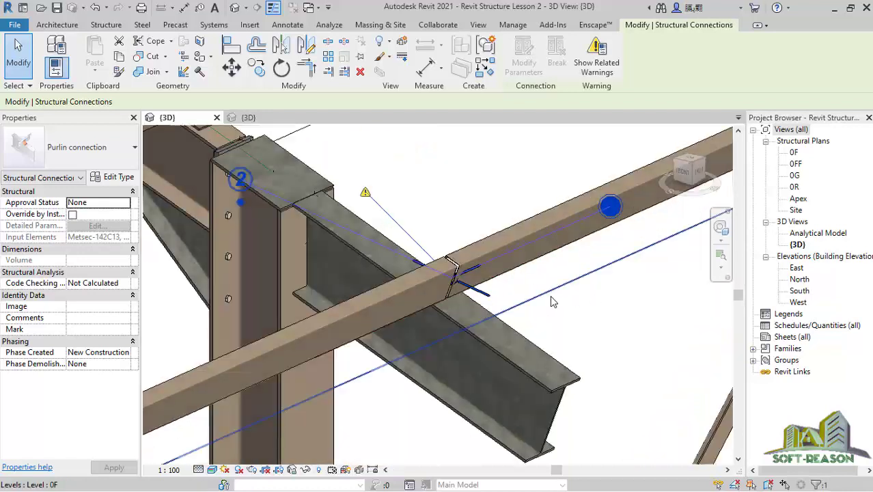
left_click(241, 205)
left_click(240, 205)
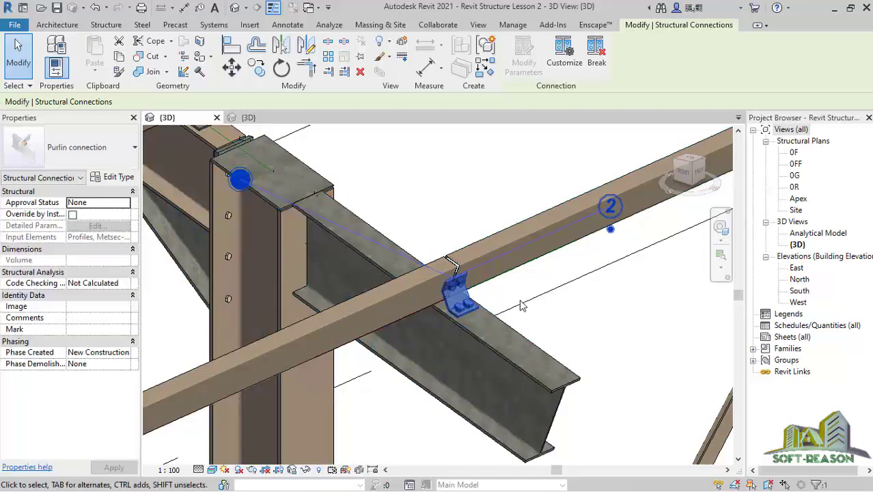
left_click(465, 308)
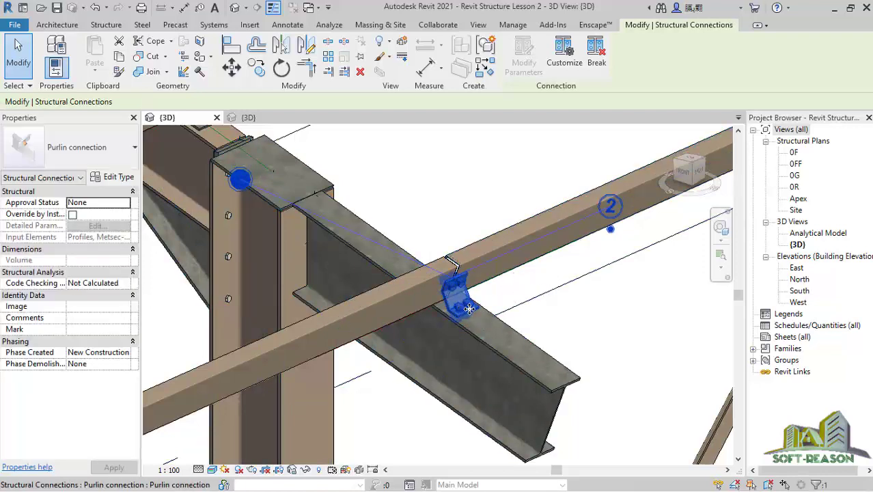
scroll(471, 307, "up", 2)
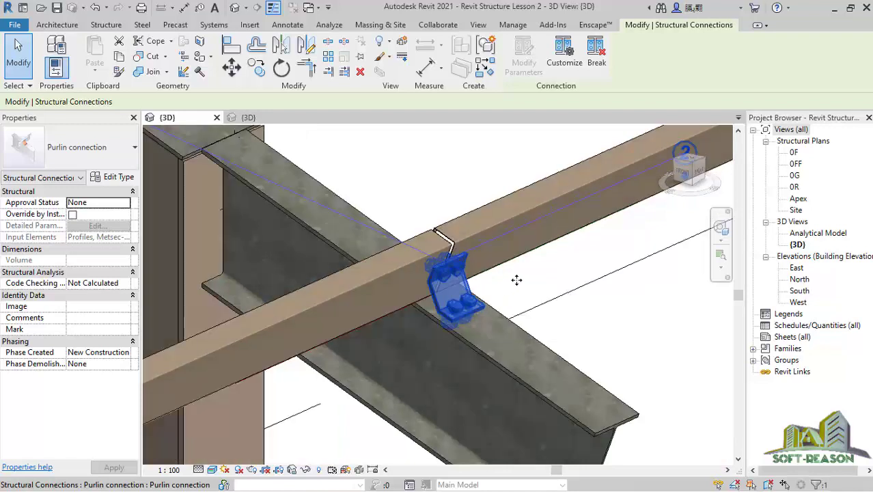
mouse_move(515, 279)
middle_mouse_down("shift")
mouse_move(464, 299)
mouse_move(463, 249)
mouse_move(472, 258)
mouse_move(454, 288)
middle_mouse_up("shift")
scroll(490, 256, "down", 5)
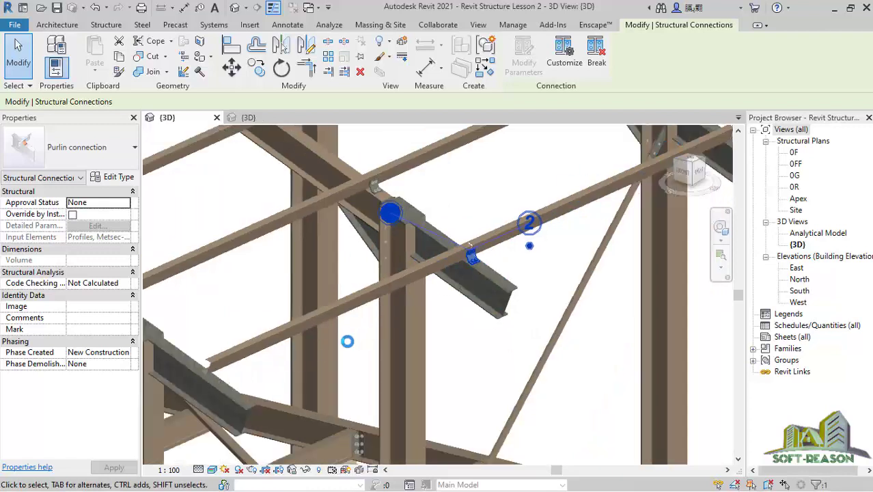
scroll(320, 346, "down", 2)
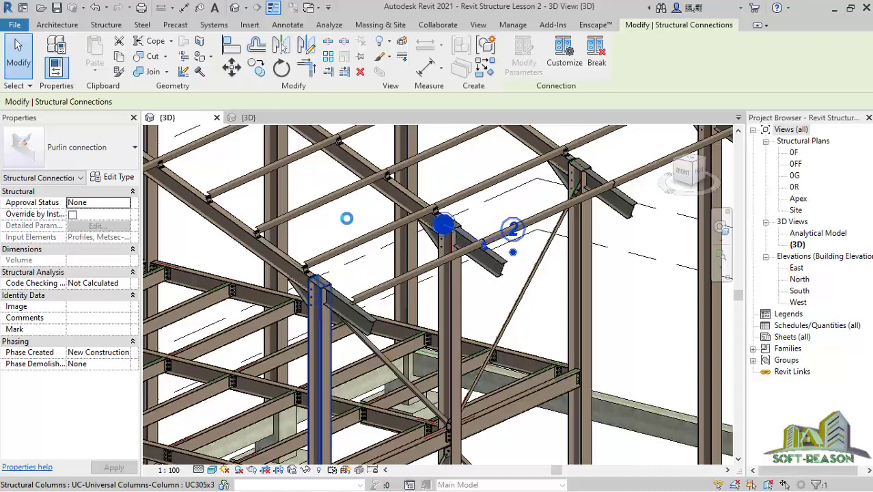
middle_click_drag(539, 244, 327, 214, "shift")
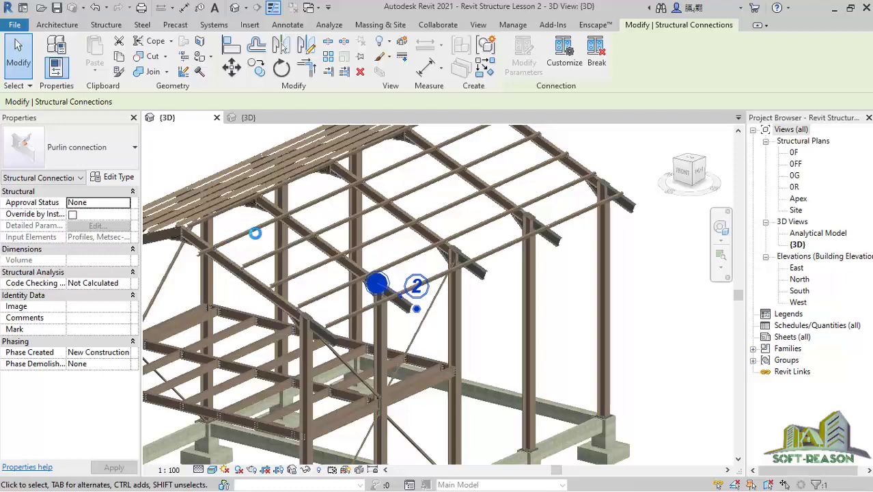
middle_click_drag(255, 231, 247, 225, "shift")
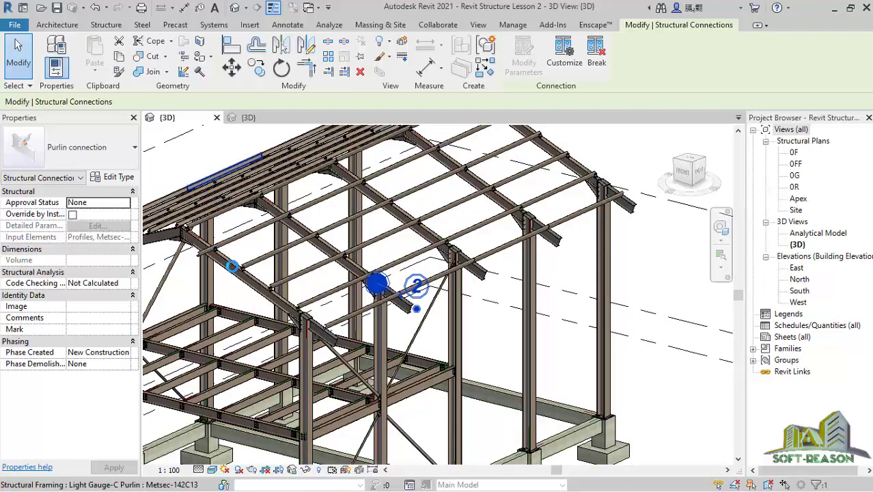
middle_click_drag(224, 269, 227, 277, "shift")
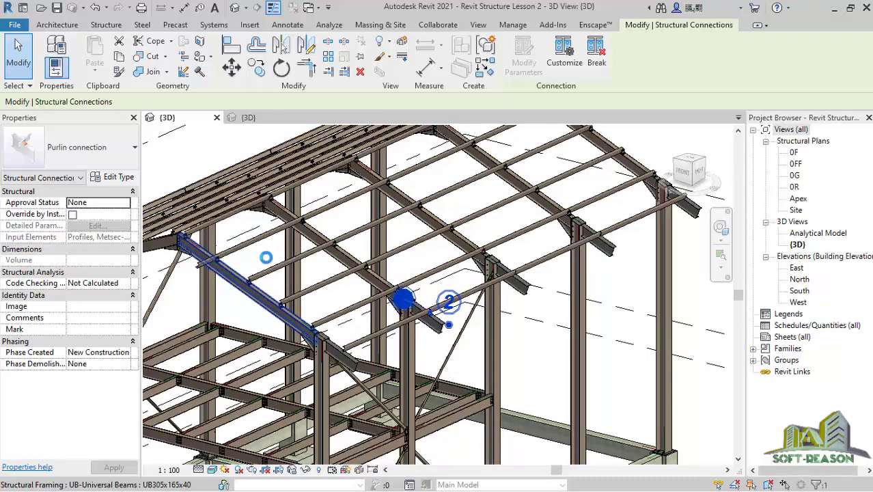
scroll(331, 265, "up", 4)
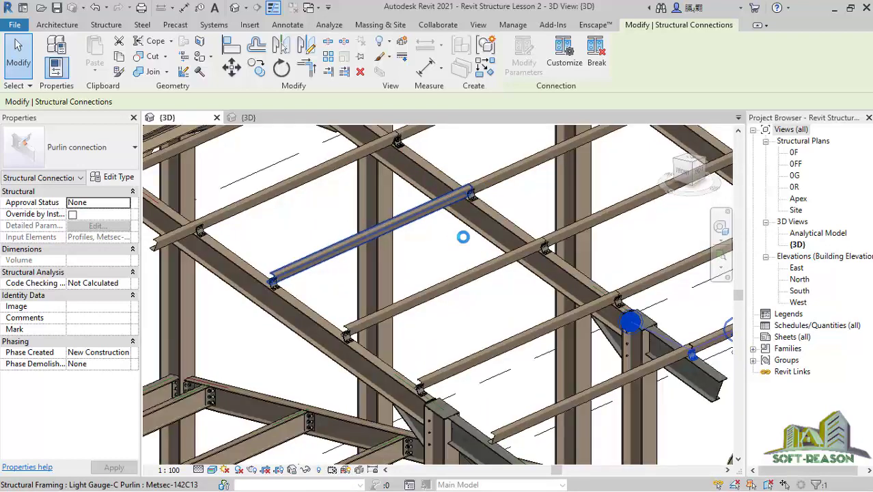
scroll(362, 202, "up", 2)
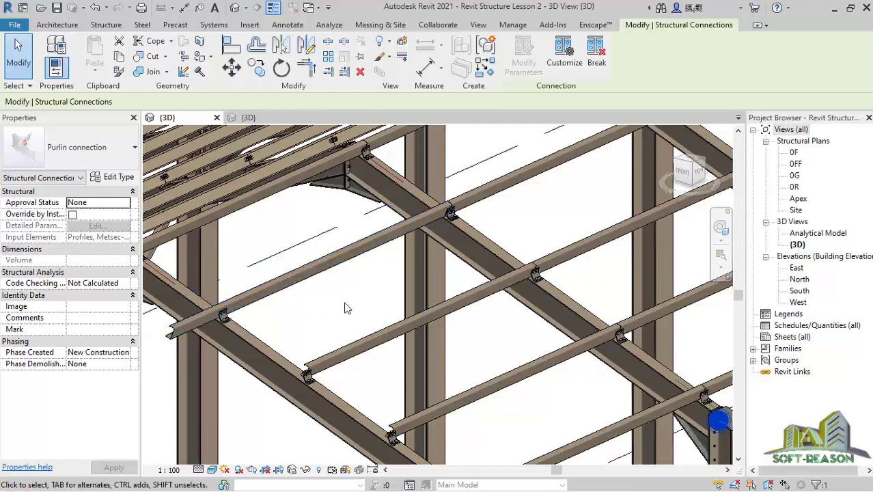
key("Escape")
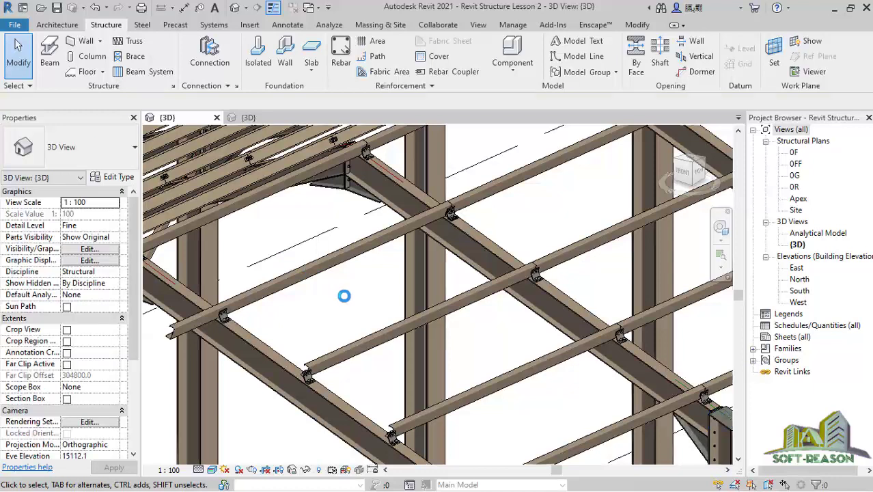
left_click(332, 273)
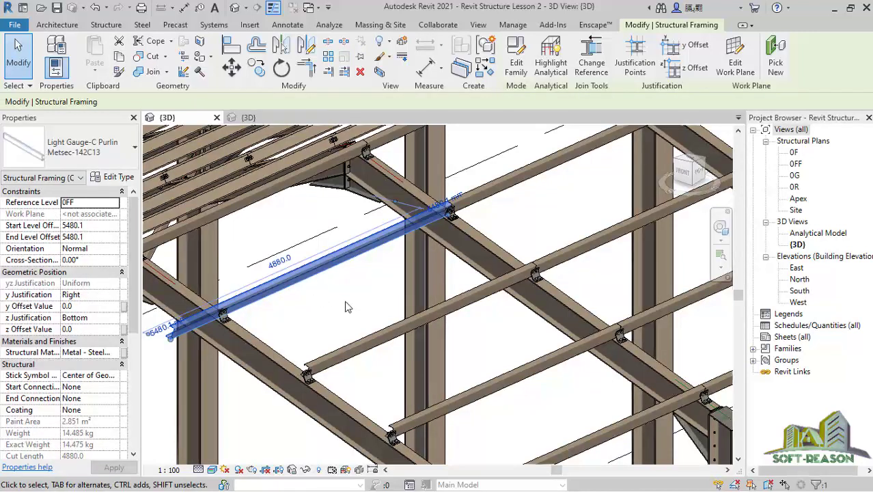
left_click(118, 179)
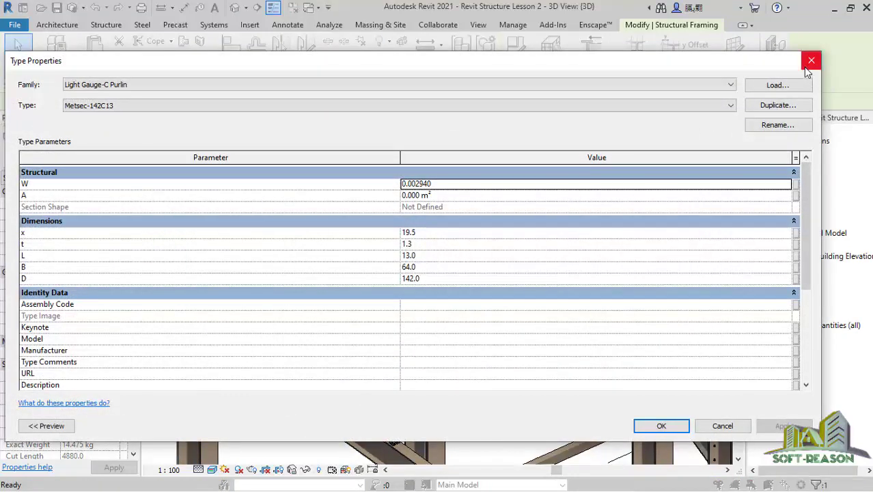
key("Escape")
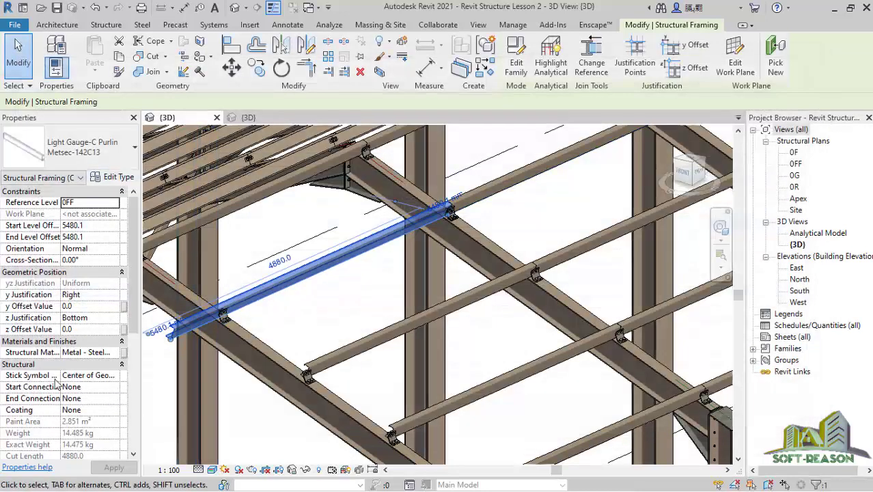
left_click(83, 353)
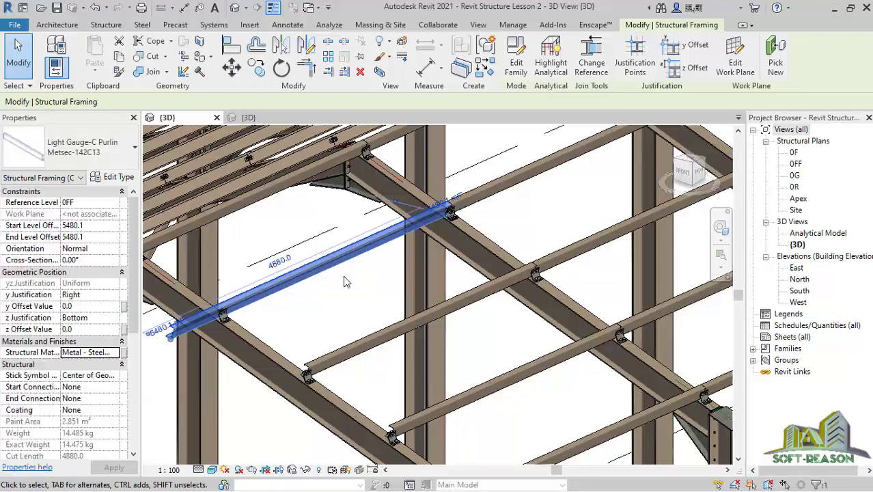
key("Escape")
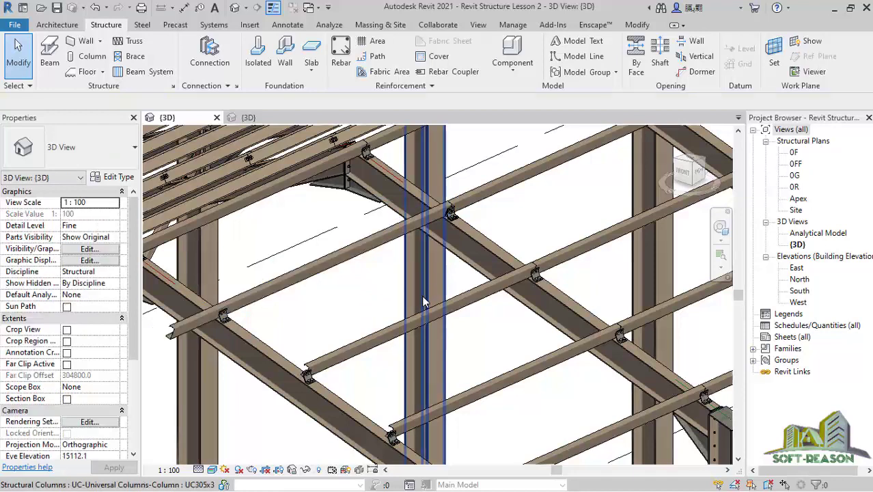
middle_click_drag(433, 132, 371, 272, "shift")
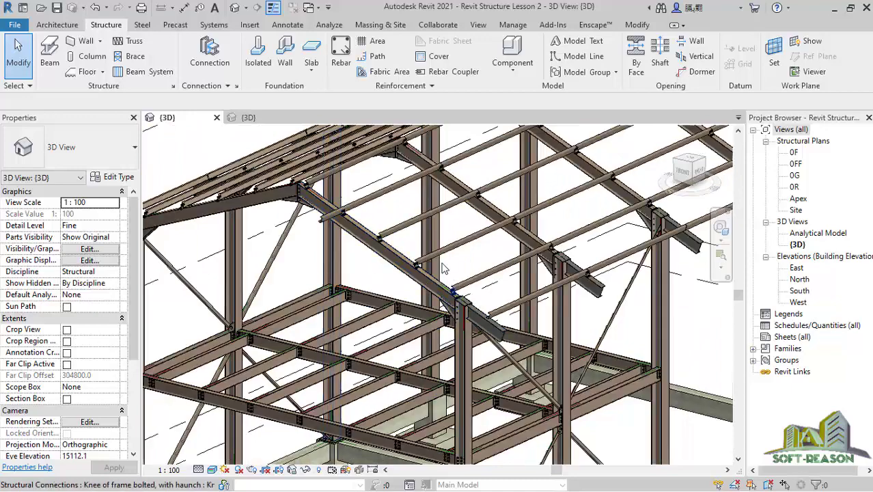
scroll(410, 225, "down", 5)
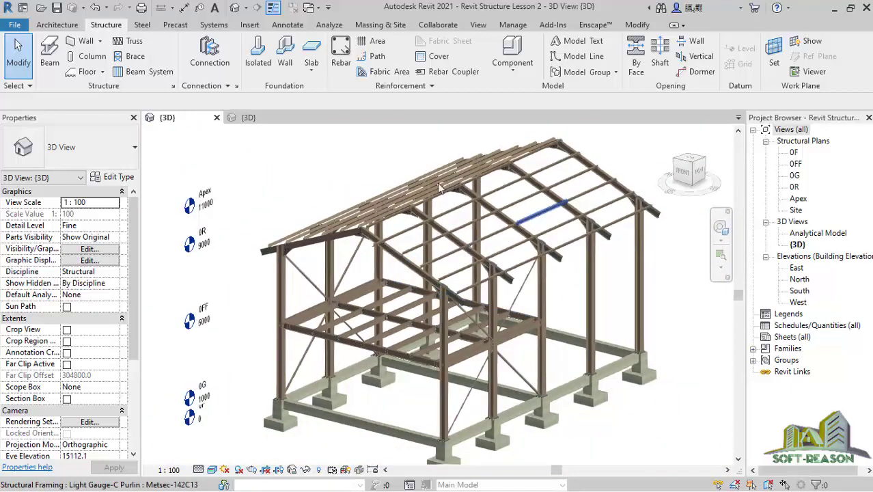
scroll(441, 188, "up", 5)
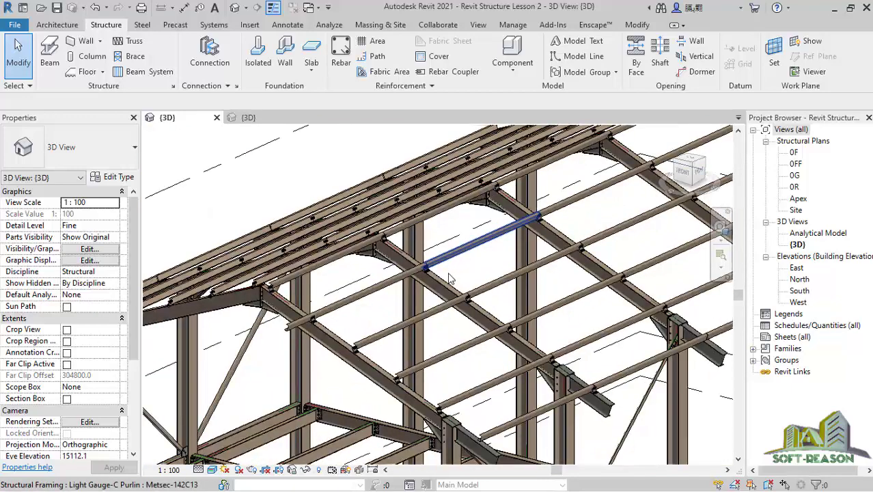
middle_click_drag(448, 278, 386, 247, "shift")
scroll(413, 263, "up", 3)
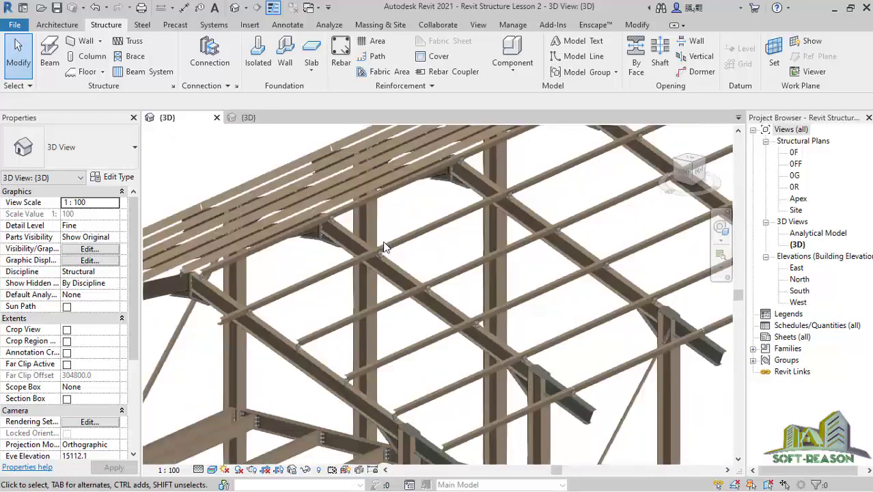
middle_click_drag(330, 228, 247, 136, "shift")
- Switch to the Lesson Pr2 3D view and zoom in on the Metsec-100C16 roof purlins
left_click(247, 118)
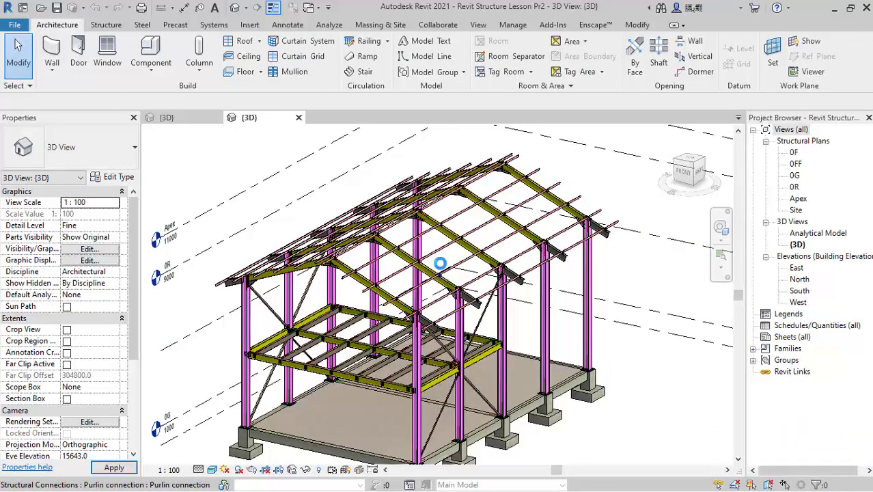
scroll(403, 257, "up", 6)
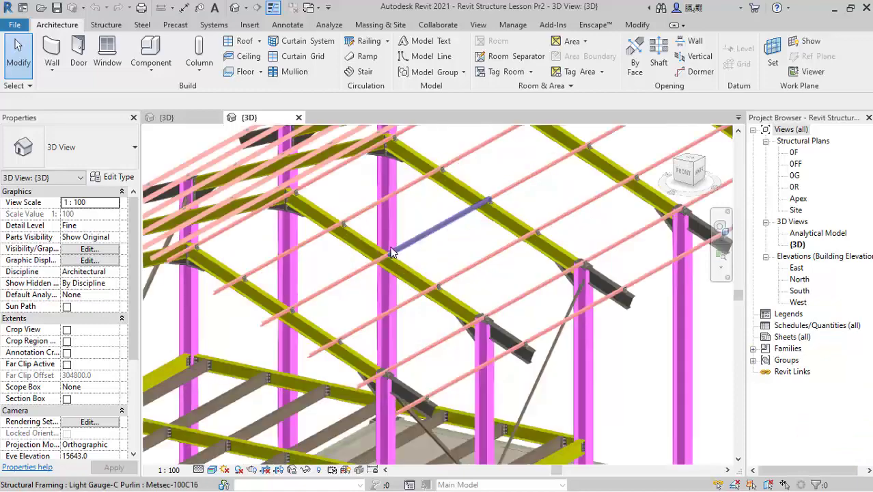
scroll(516, 273, "up", 1)
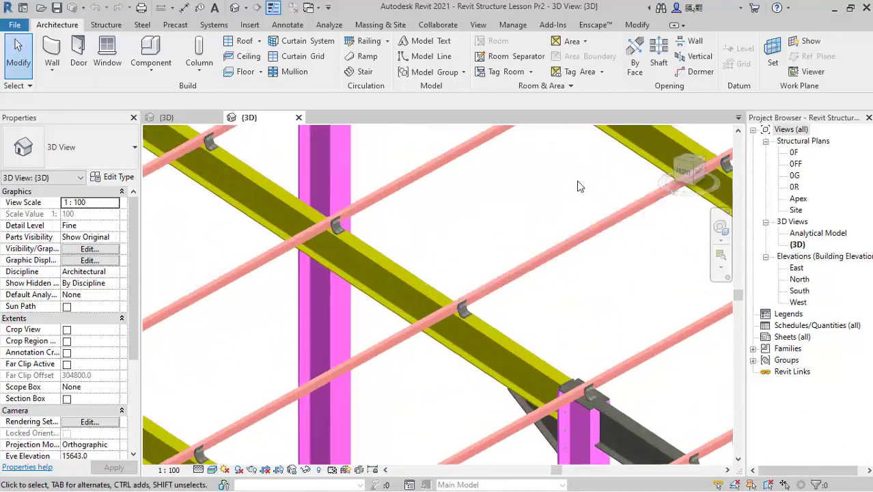
scroll(516, 250, "down", 7)
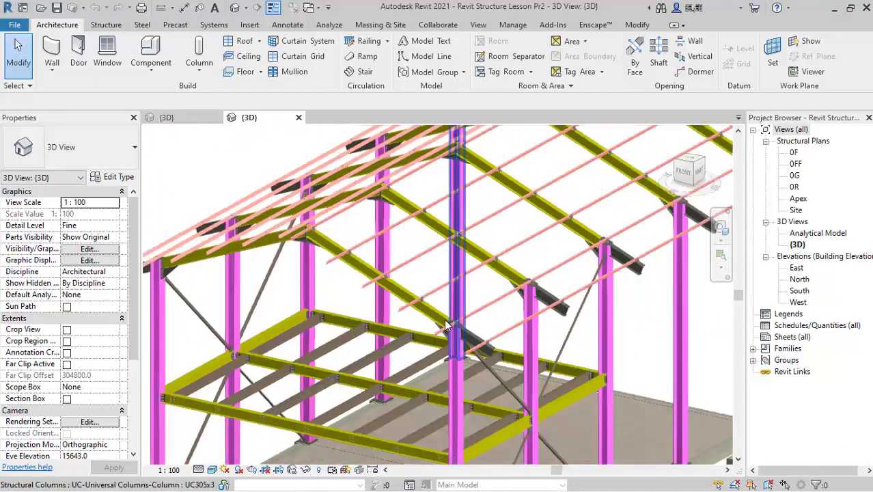
scroll(424, 258, "up", 3)
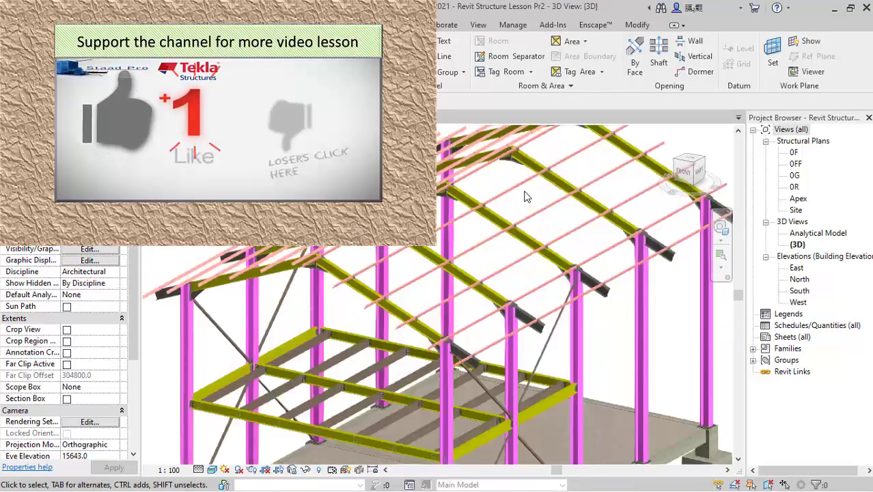
scroll(424, 267, "down", 3)
scroll(401, 261, "up", 3)
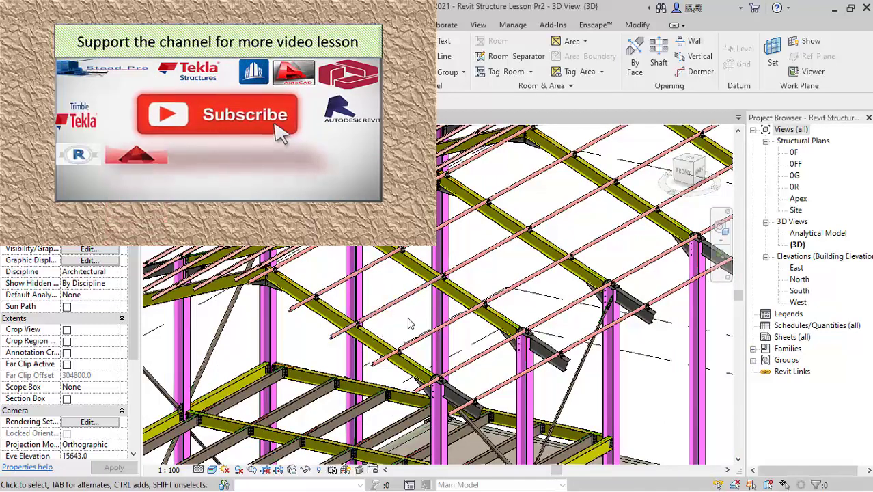
scroll(381, 287, "up", 2)
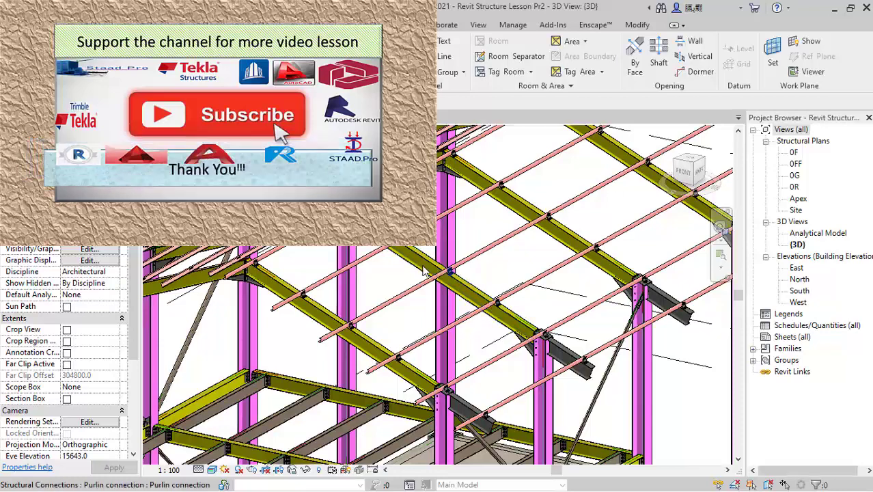
scroll(353, 292, "up", 2)
scroll(271, 313, "up", 3)
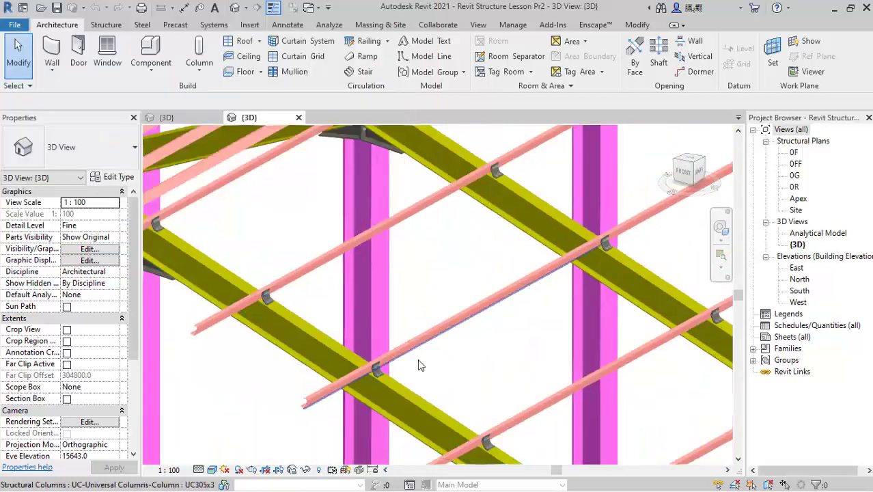